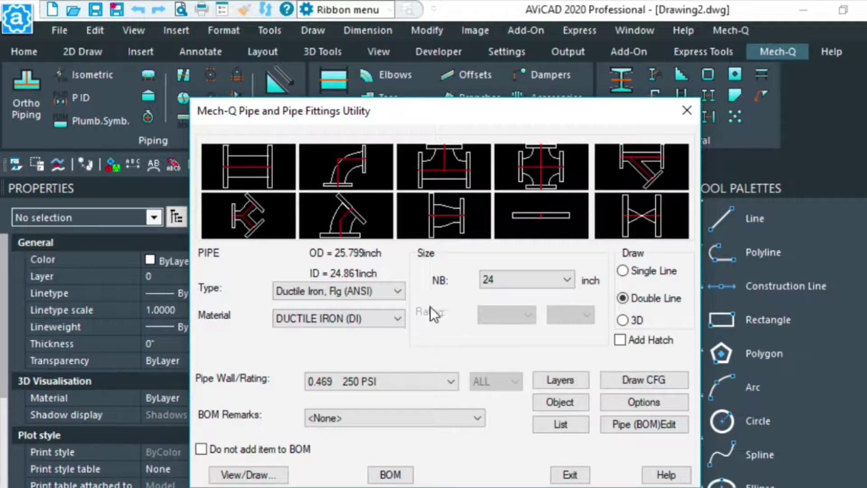
- Set the nominal bore to 60 inches, giving a 0.831 150 PSI wall rating
click(566, 279)
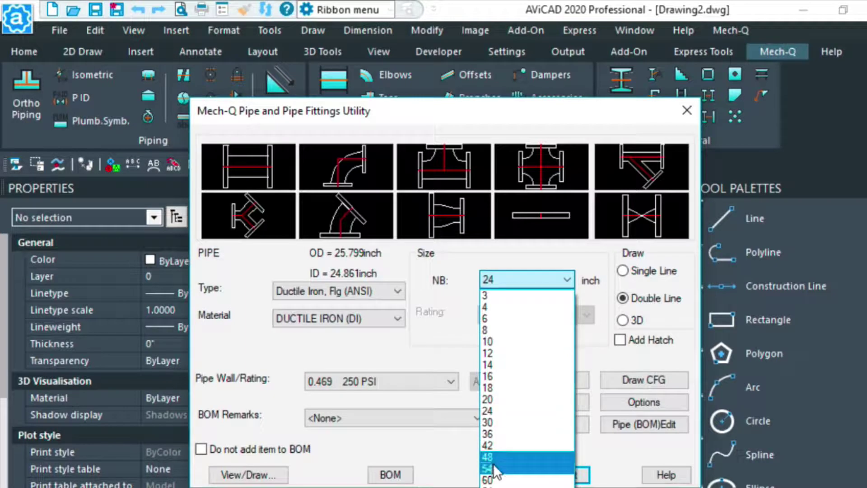
click(495, 479)
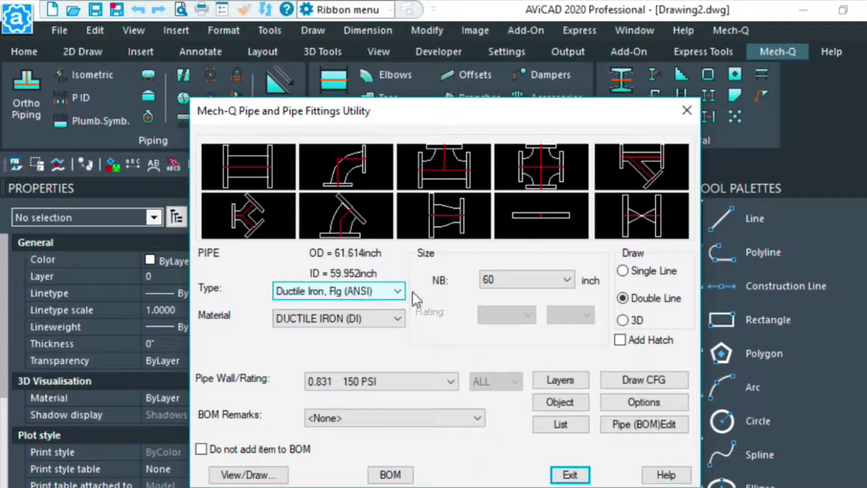
- Draw a horizontal 60' straight flanged pipe from a picked start point, declining the end gasket
click(240, 158)
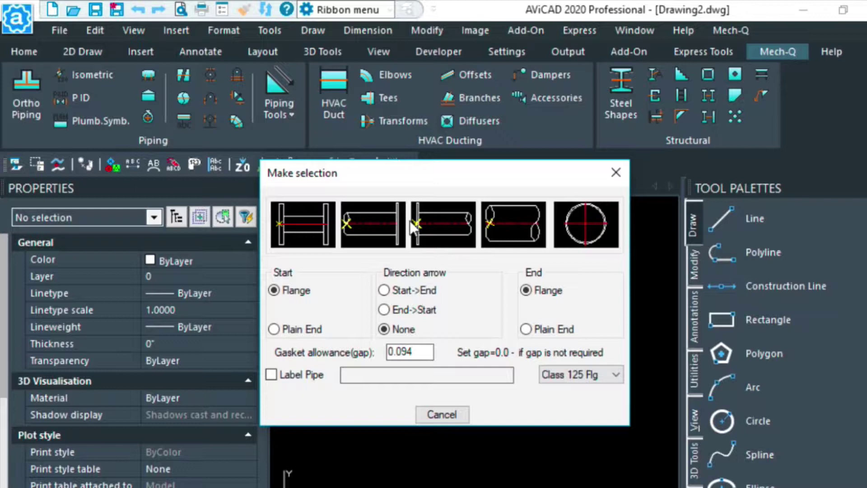
click(489, 218)
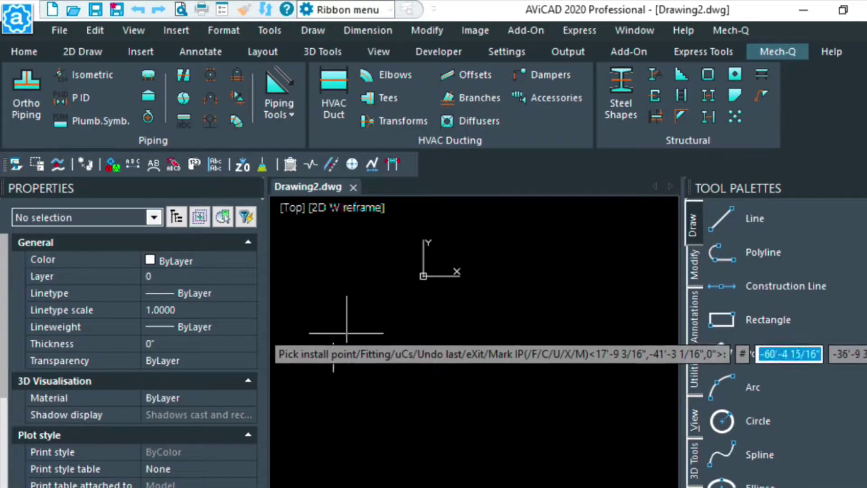
click(317, 321)
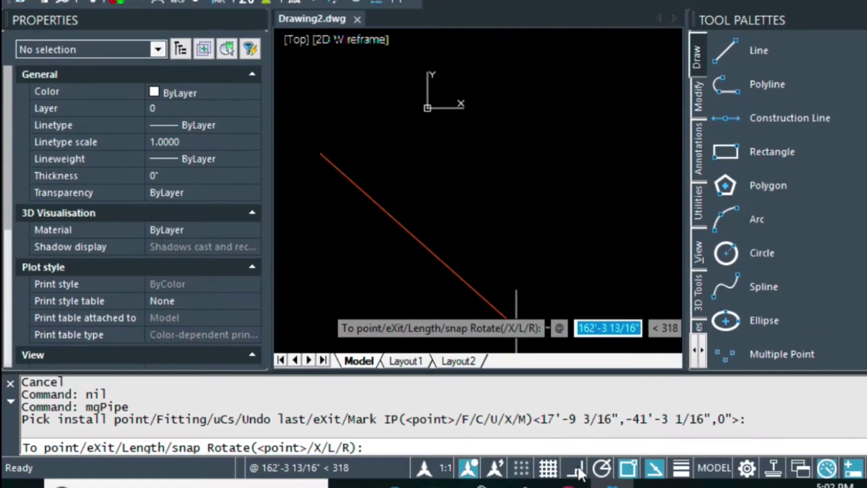
key(F8)
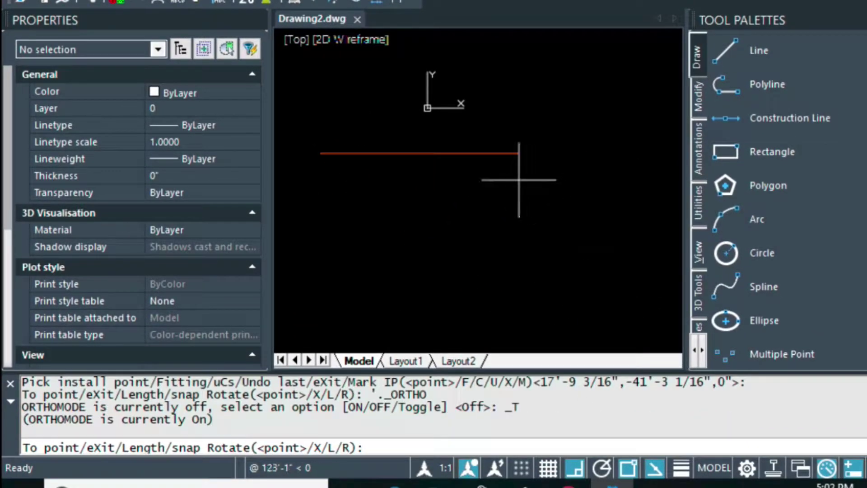
text(60')
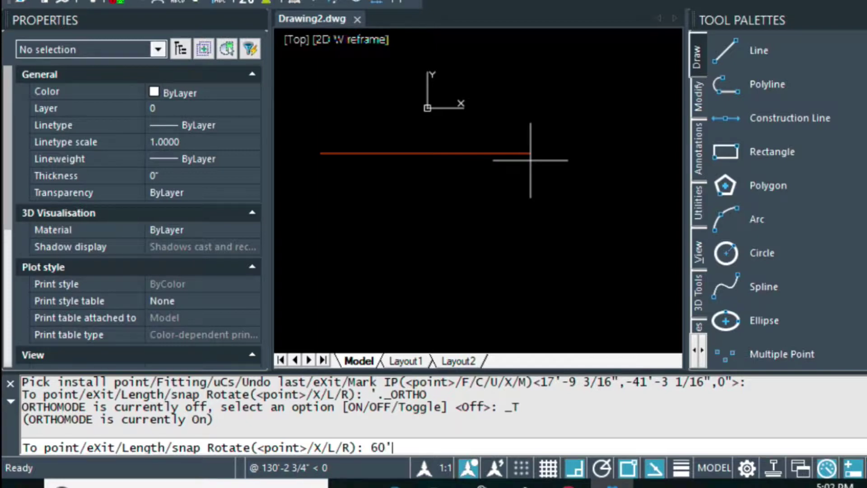
key(Return)
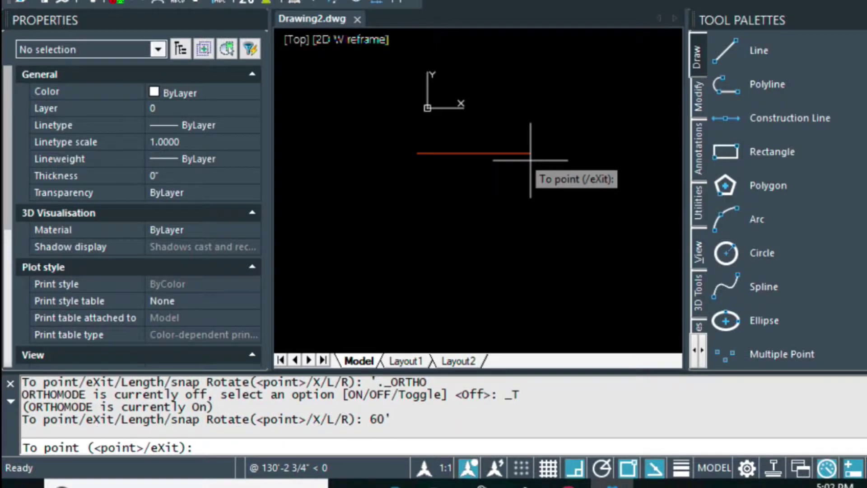
key(Return)
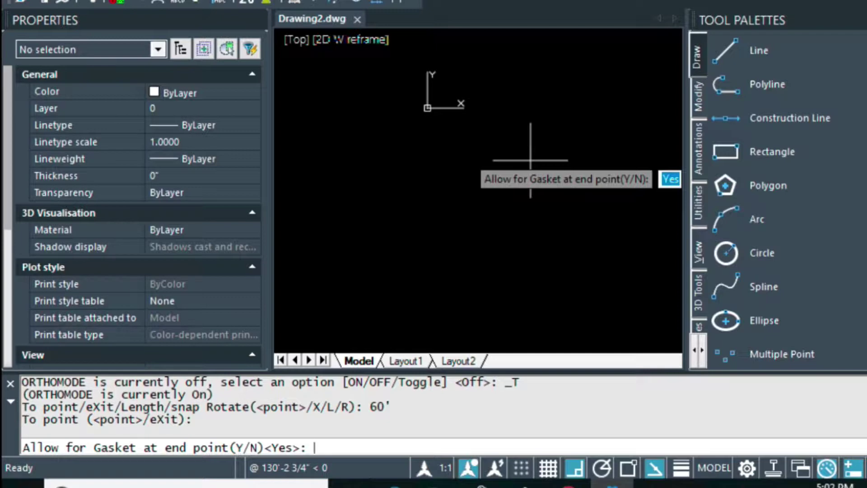
text(n)
key(Return)
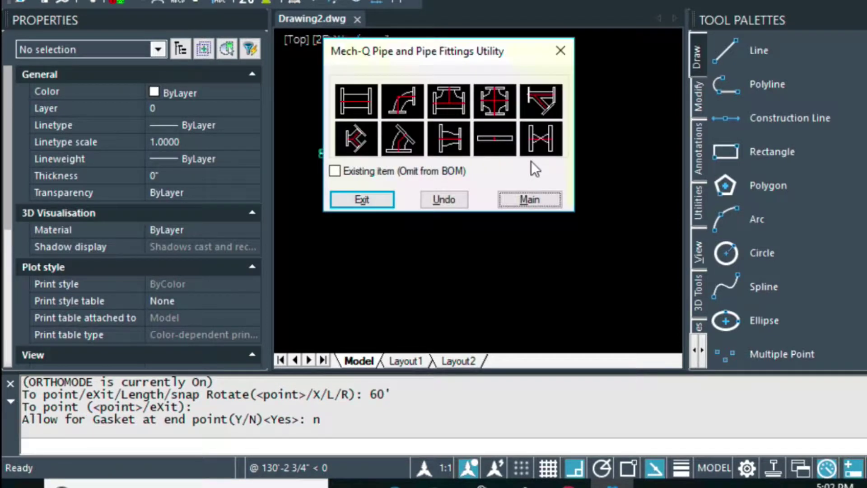
- Close the pipe utility and zoom to extents to show the whole pipe
click(362, 199)
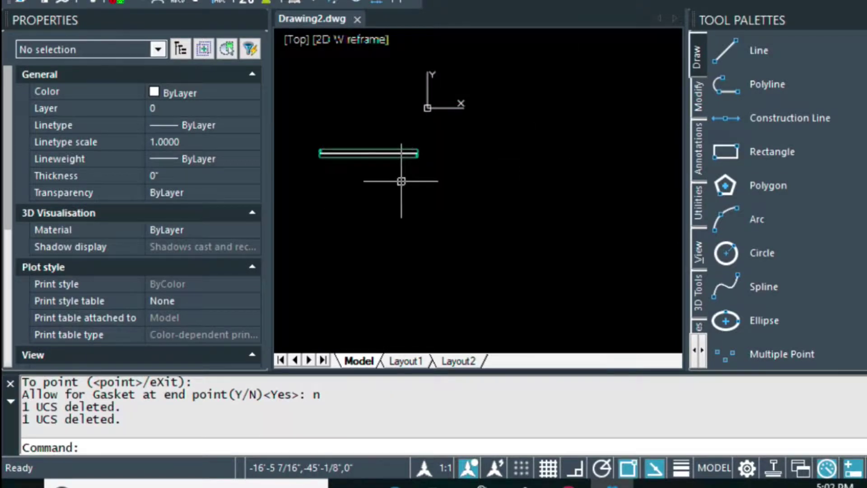
key(Escape)
text(Z)
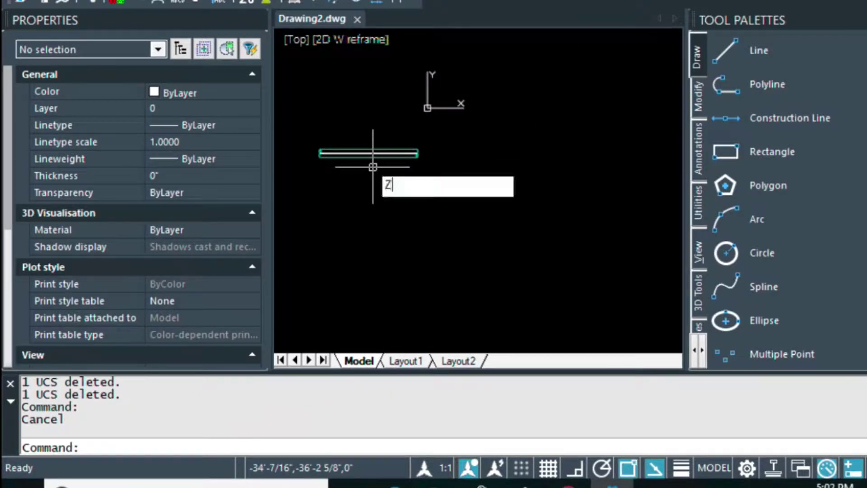
key(Return)
text(e)
key(Return)
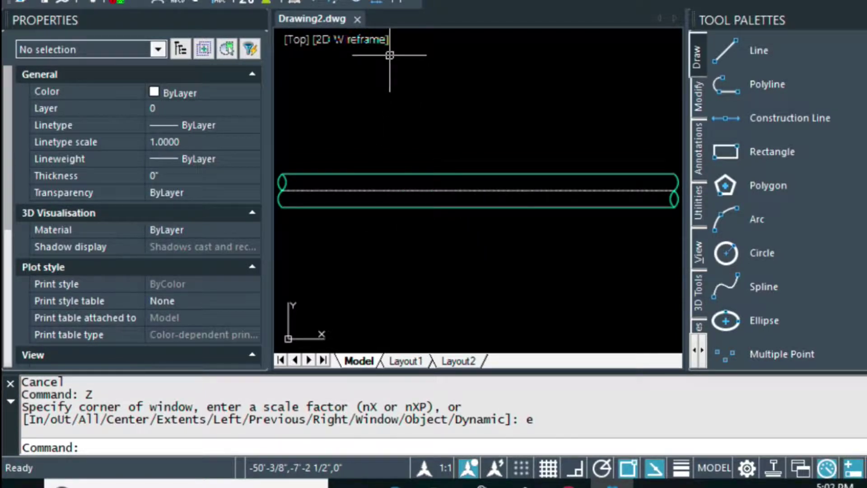
- Measure the distance between the pipe's left and right ends with DI
key(Escape)
text(DI)
key(Return)
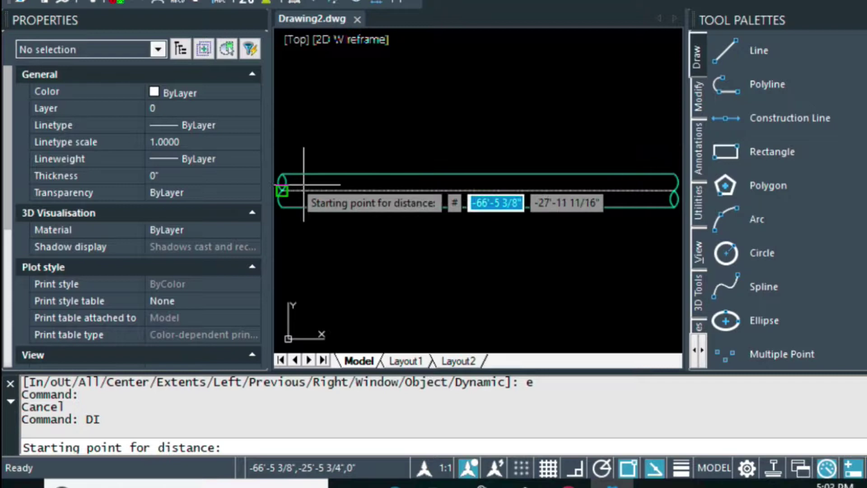
click(286, 190)
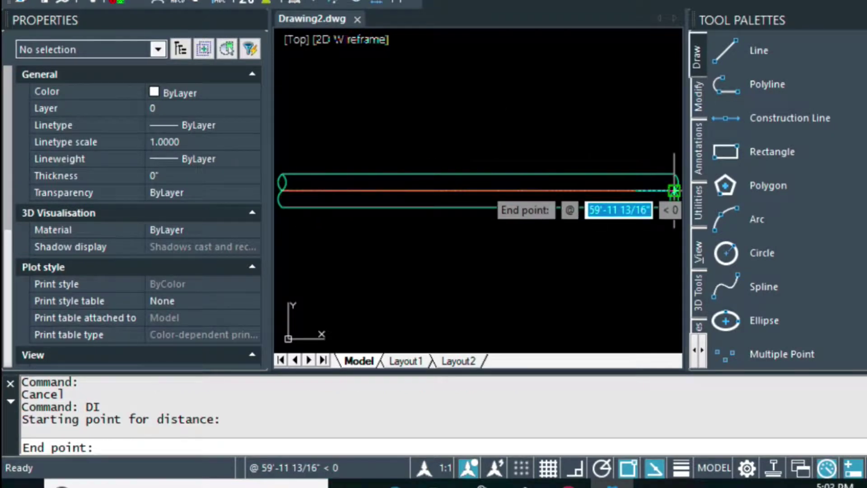
click(675, 190)
key(Escape)
key(Escape)
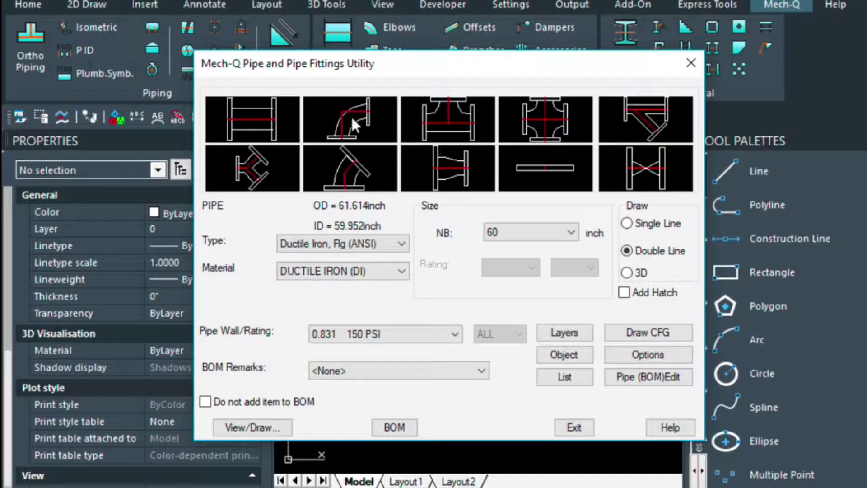
- Place a 24-inch 90° end-view elbow at the pipe's midpoint, rotated 270° to point down
click(527, 234)
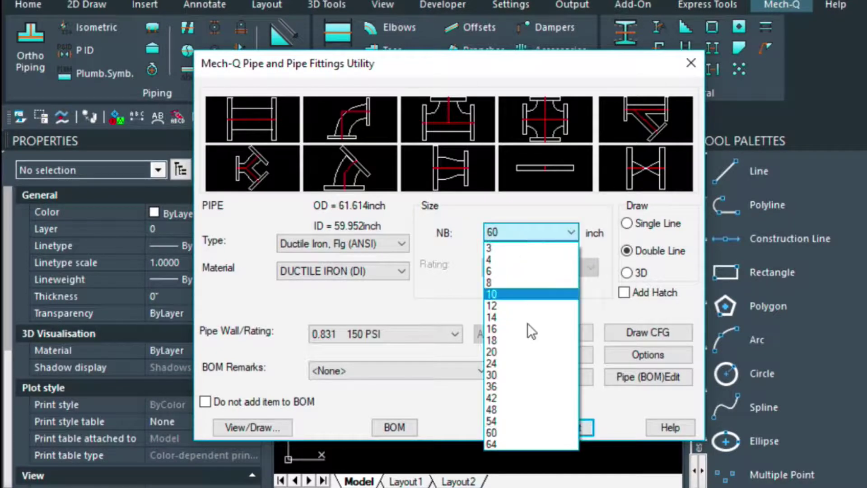
click(518, 363)
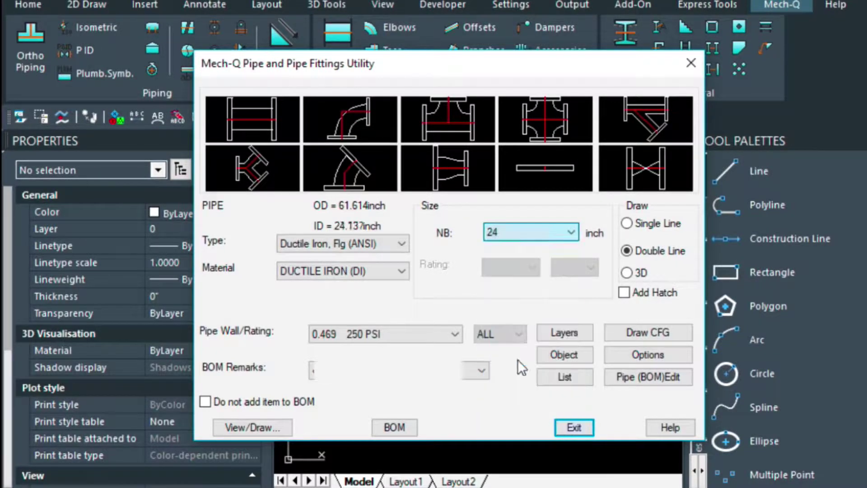
click(345, 116)
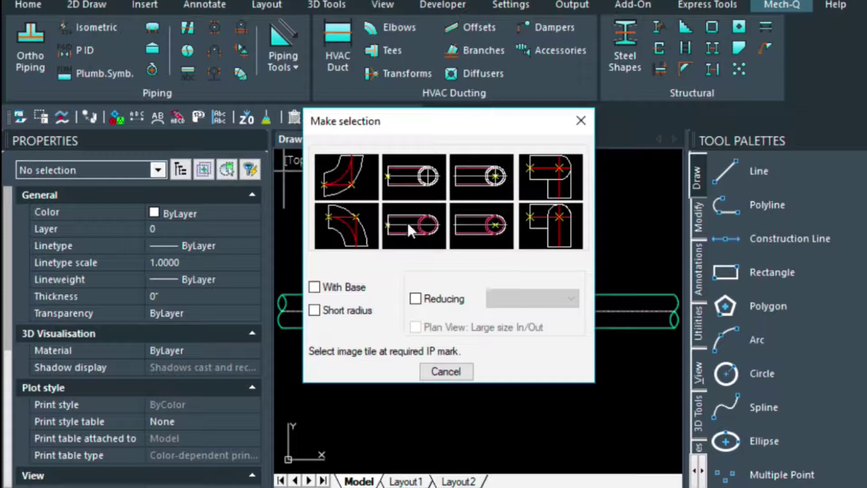
click(492, 224)
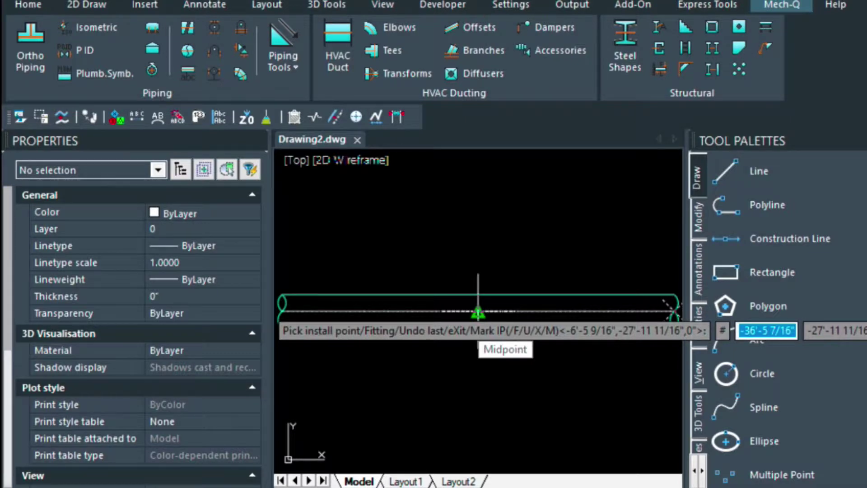
click(478, 312)
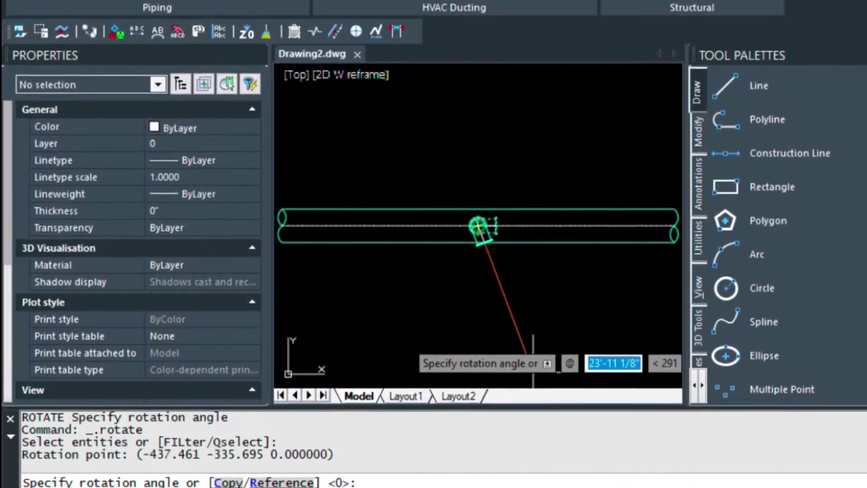
key(F8)
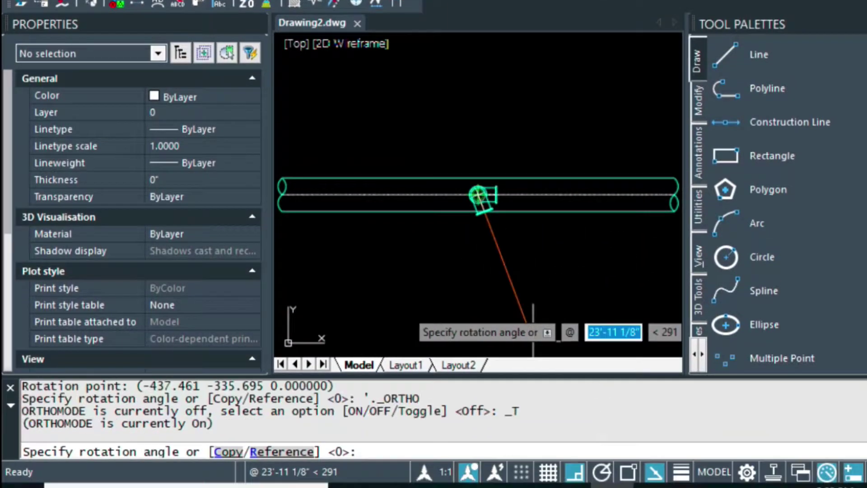
click(502, 288)
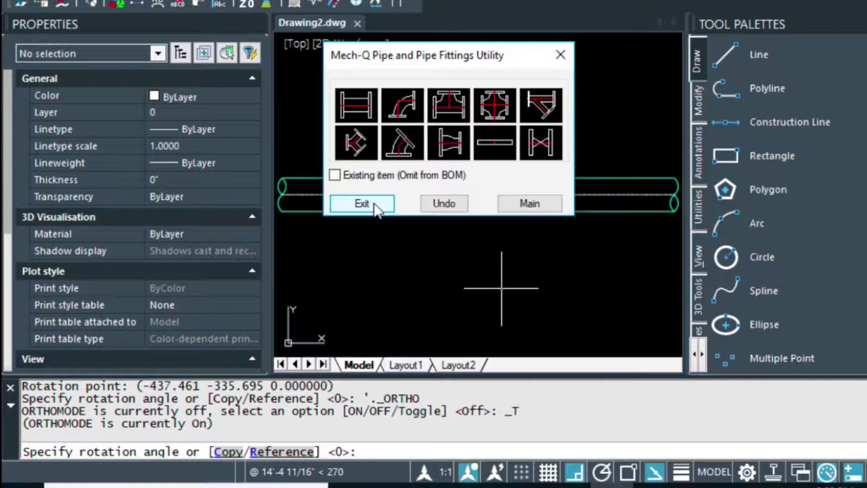
- Place a Blind flange side view 11 1/2" below the elbow at 270°, without further rotation
click(494, 143)
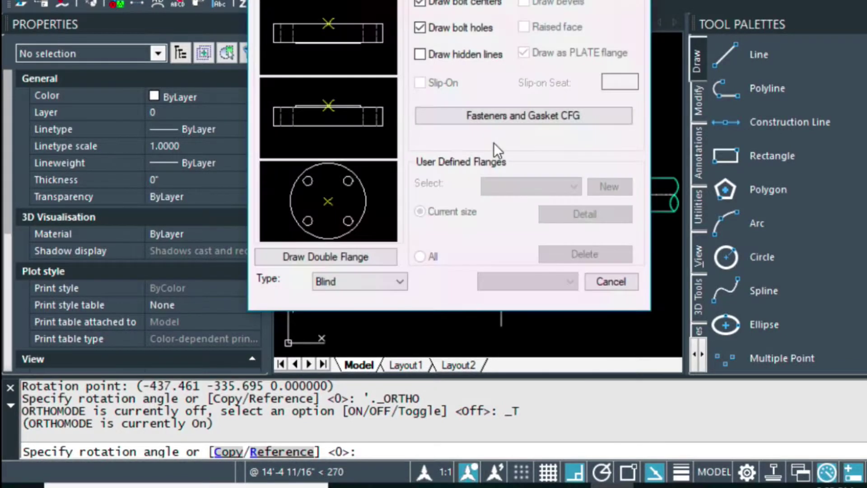
click(359, 284)
click(358, 296)
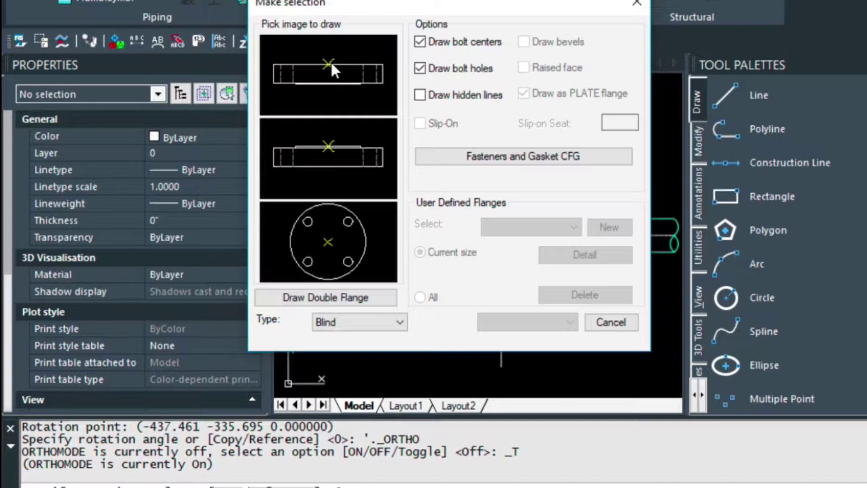
click(331, 63)
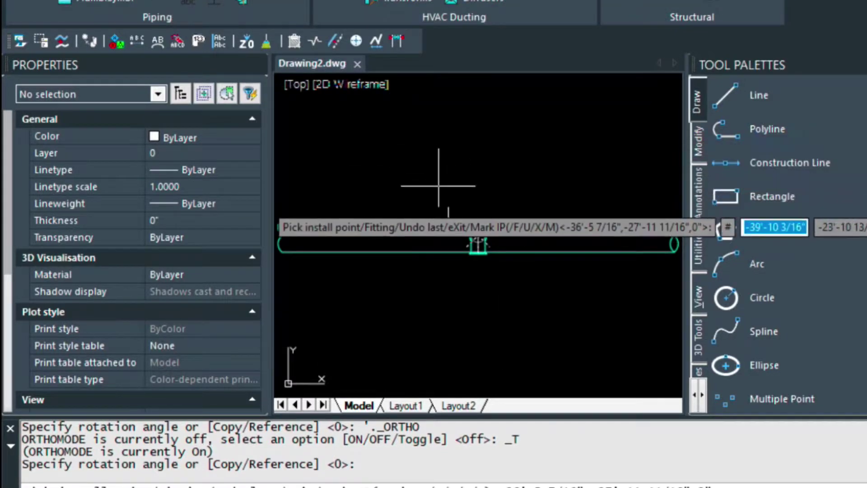
scroll(486, 240, up, 4)
mouse_move(497, 228)
middle_down()
mouse_move(471, 178)
mouse_move(436, 159)
middle_up()
scroll(436, 158, up, 4)
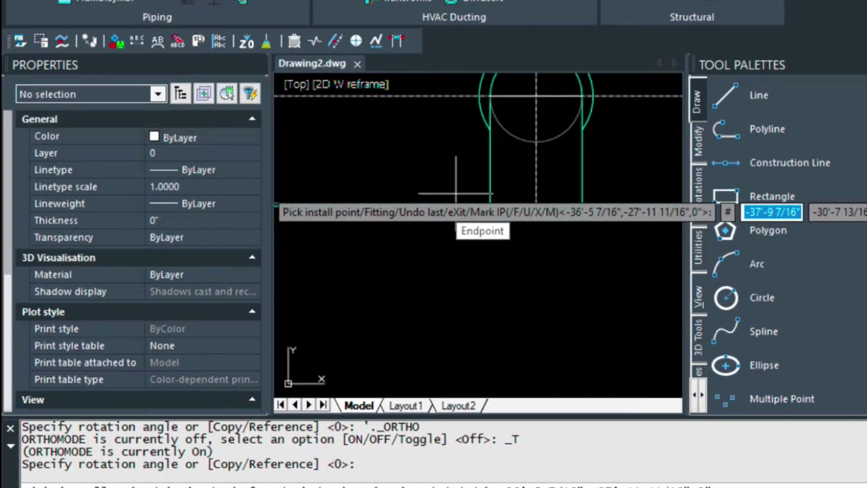
mouse_move(452, 226)
middle_down()
mouse_move(405, 151)
mouse_move(339, 126)
middle_up()
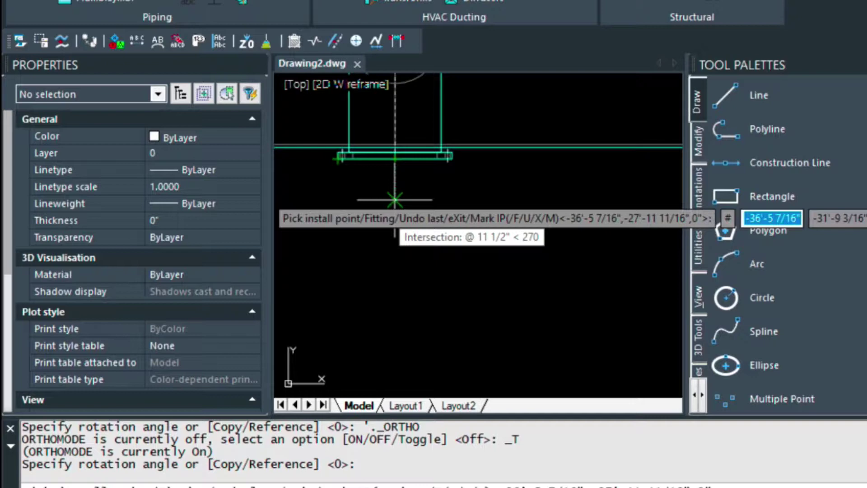
text(2)
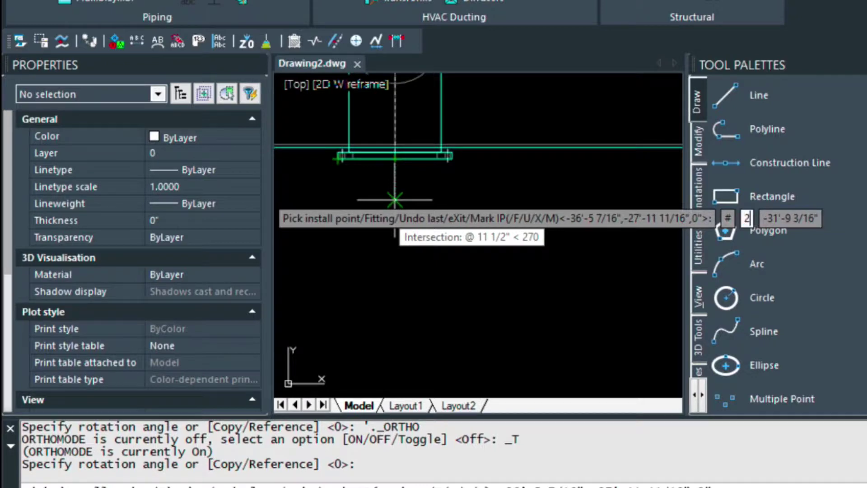
key(Return)
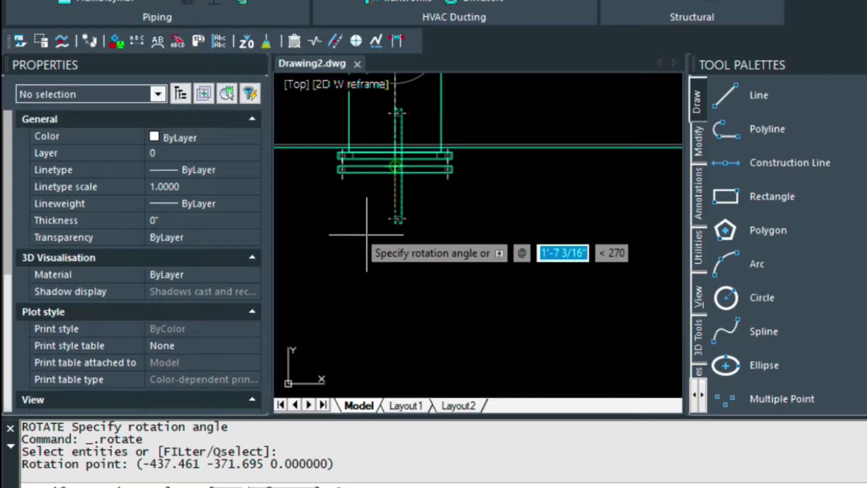
key(Escape)
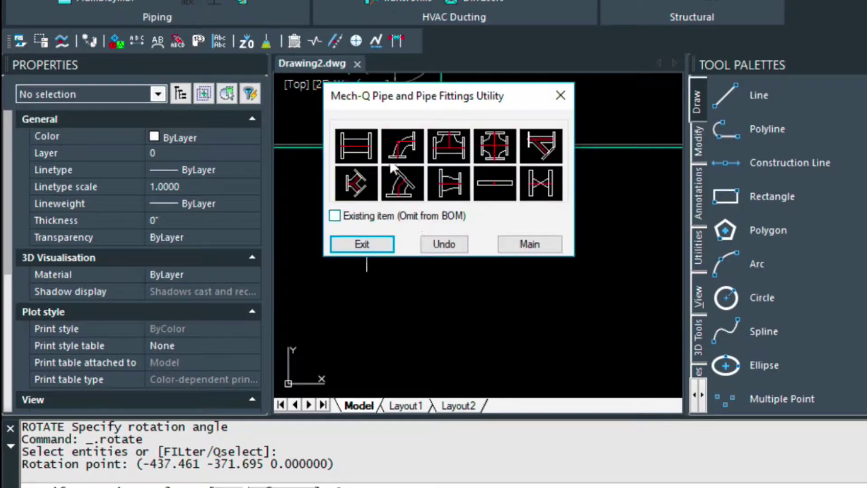
- Draw a 3' flange-to-flange pipe down from the lower flange, with gaskets at both ends
click(350, 150)
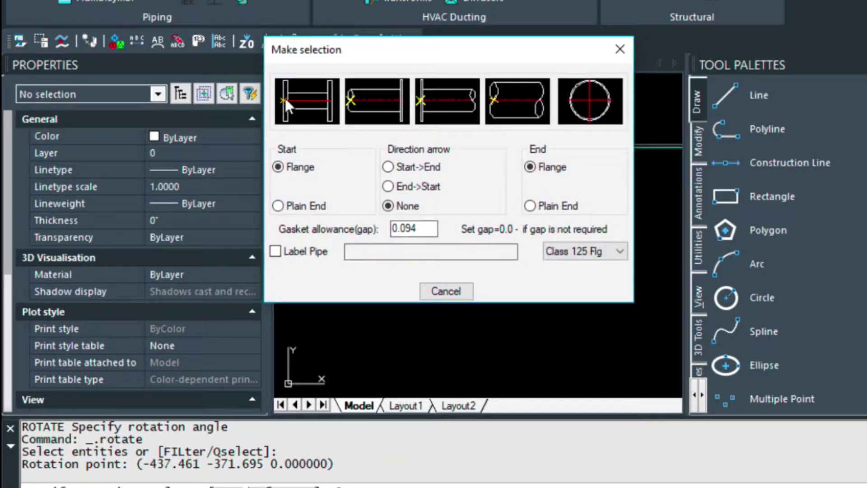
click(285, 98)
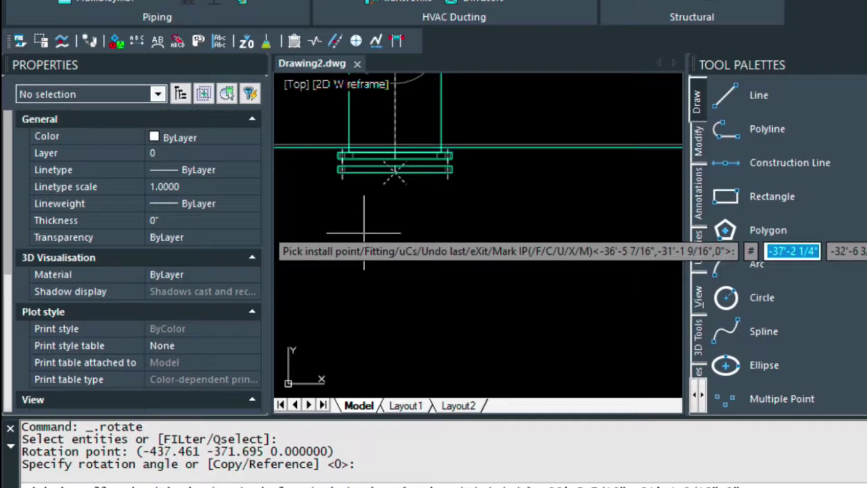
click(364, 233)
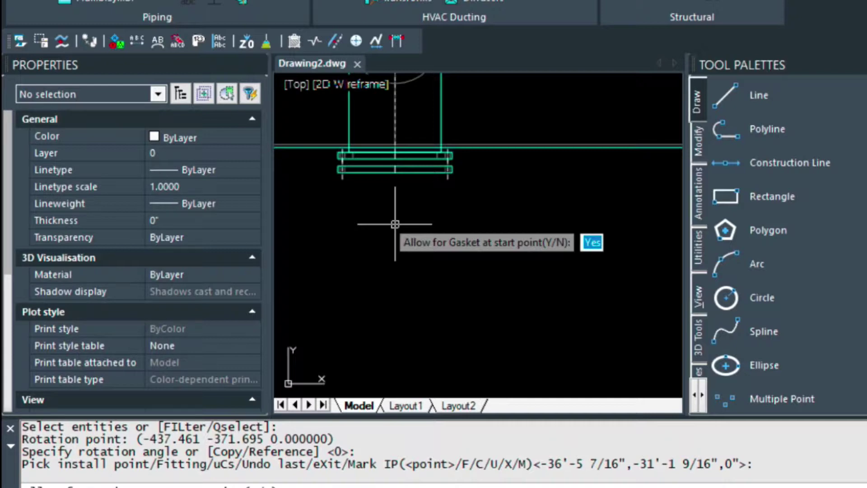
text(y)
key(Return)
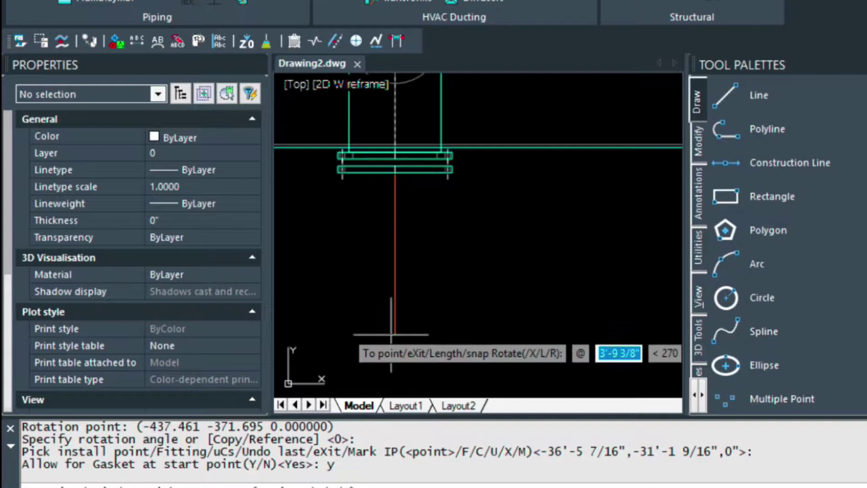
text(3')
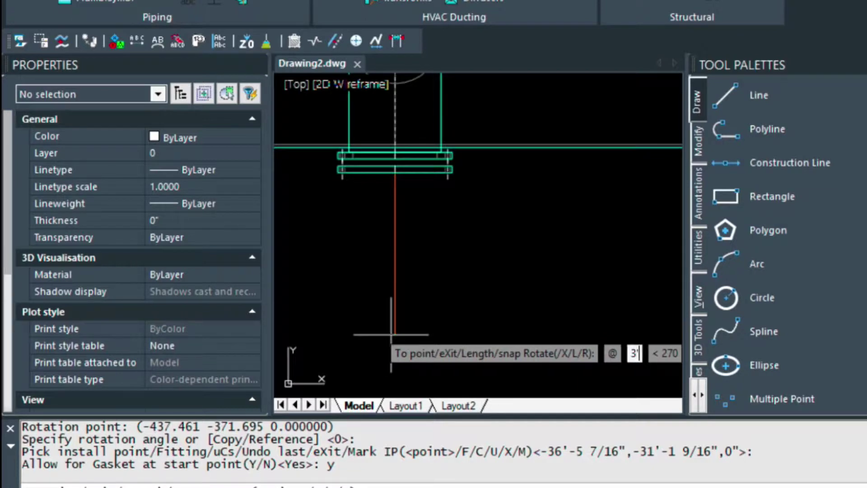
key(Return)
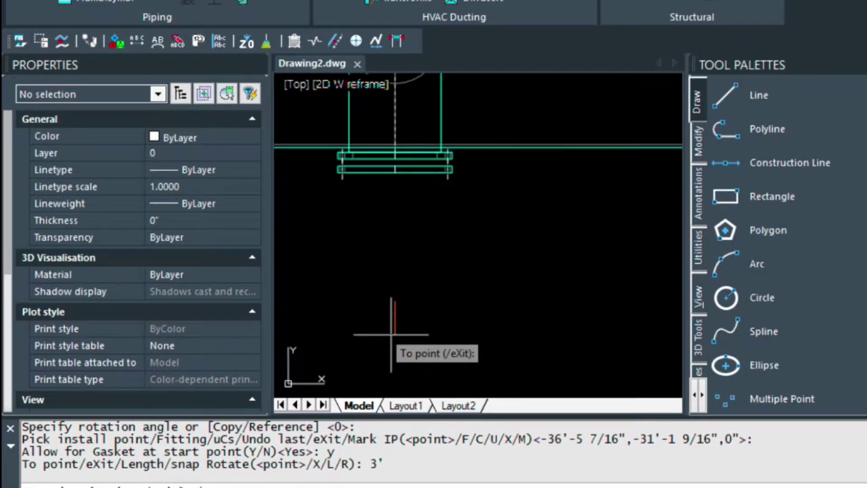
key(Return)
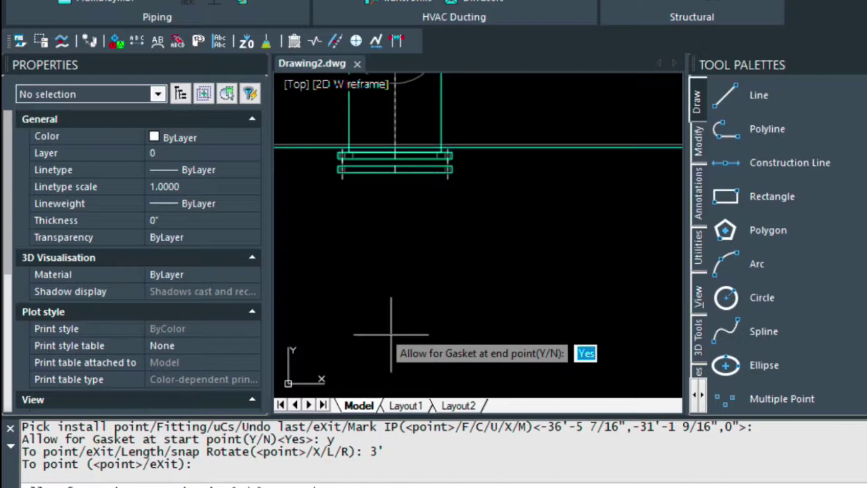
key(Return)
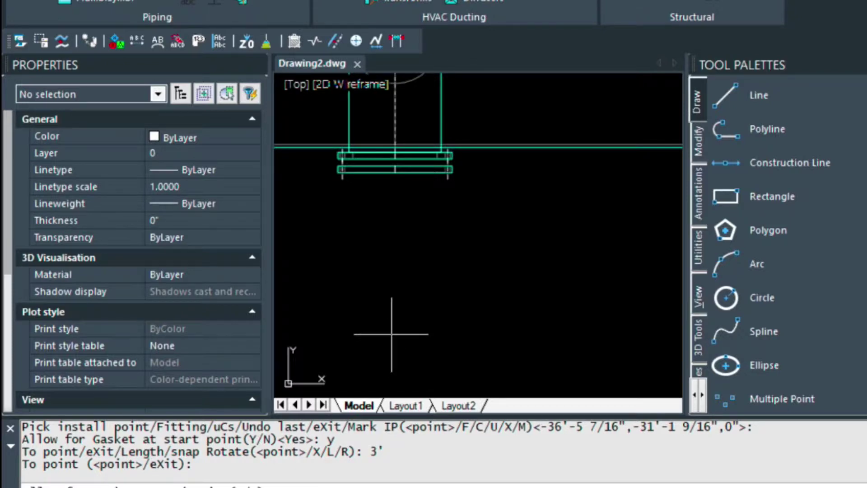
key(Return)
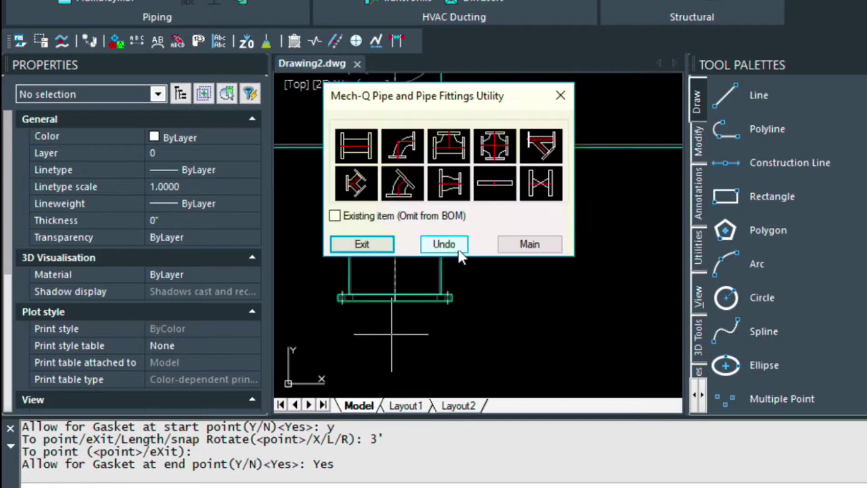
click(561, 96)
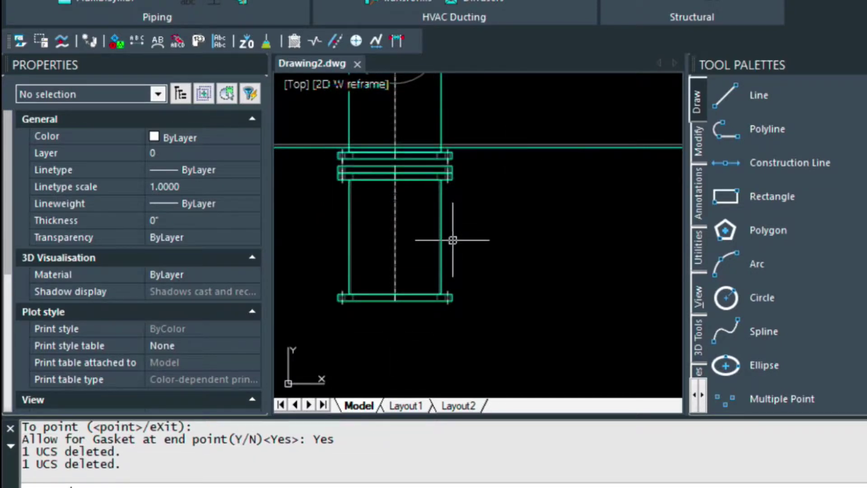
middle_drag(412, 236, 484, 189)
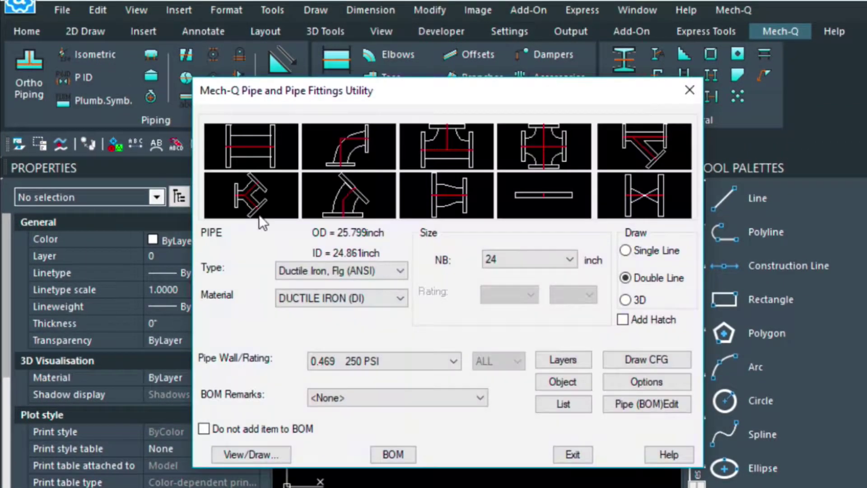
- Attach a concentric 24 - 20 reducer to the 3' pipe's bottom end, pointing down, with gasket
click(435, 195)
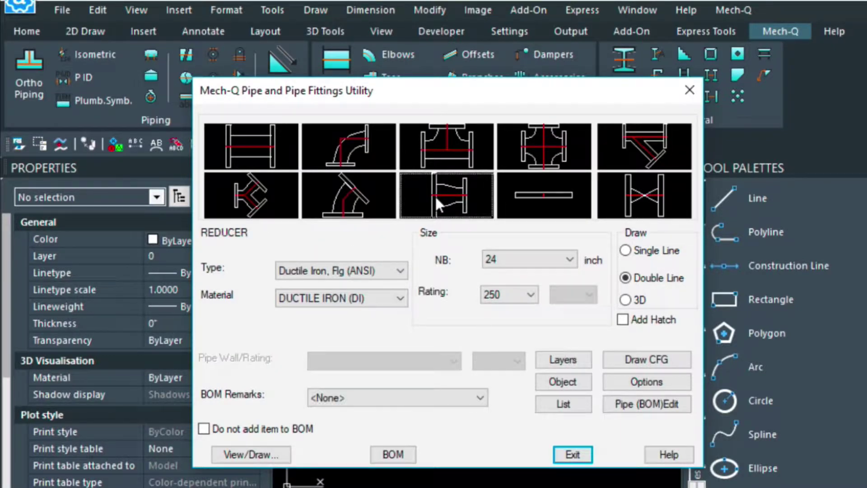
double_click(436, 194)
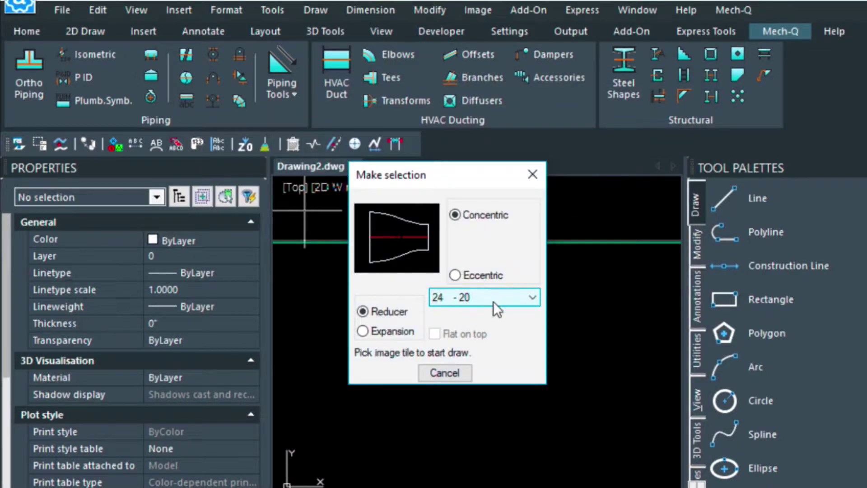
click(372, 235)
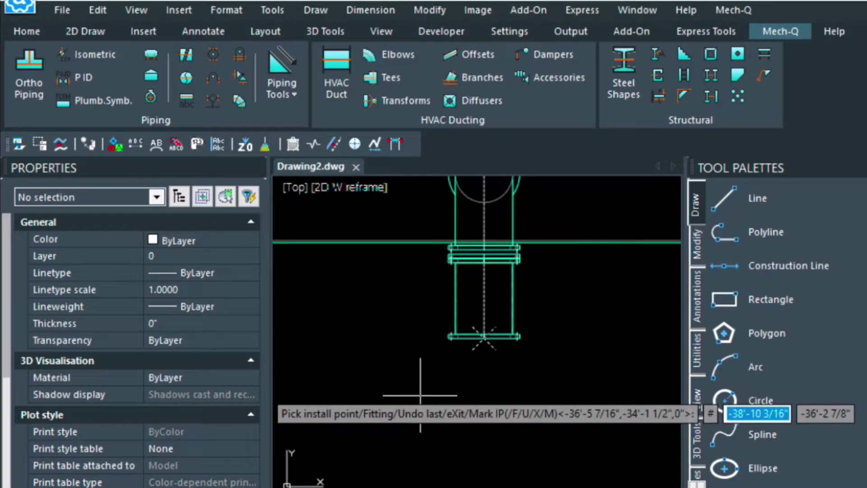
click(420, 395)
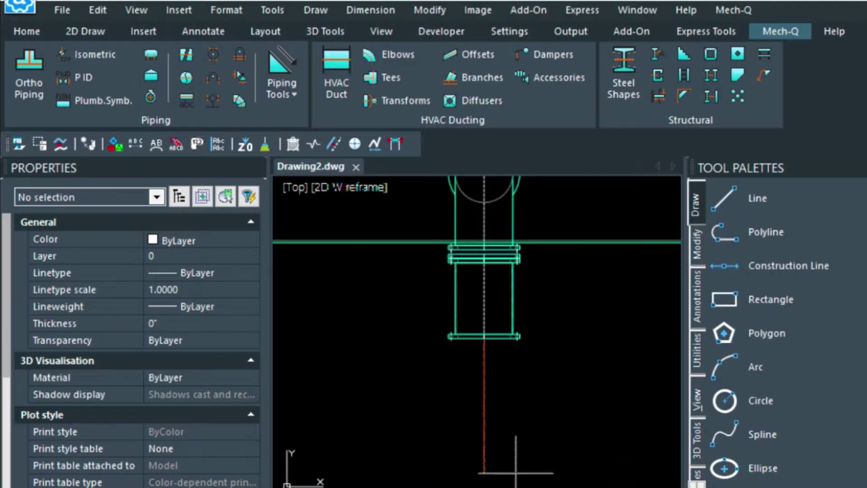
click(483, 454)
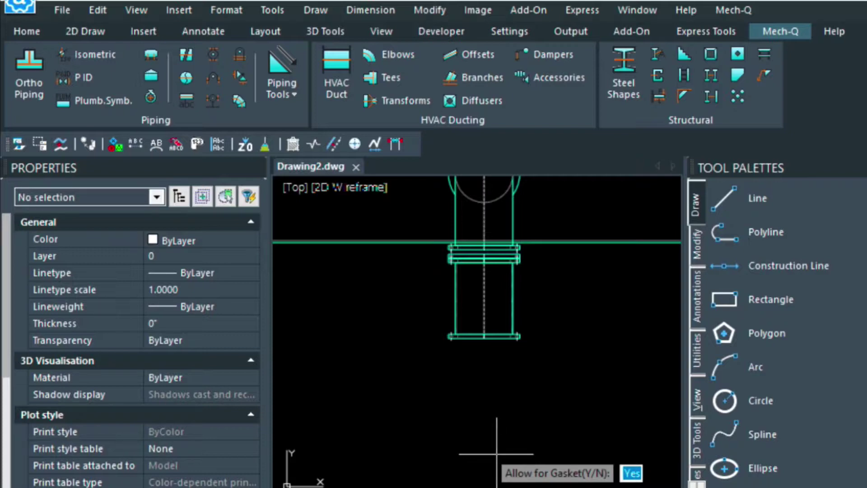
key(Return)
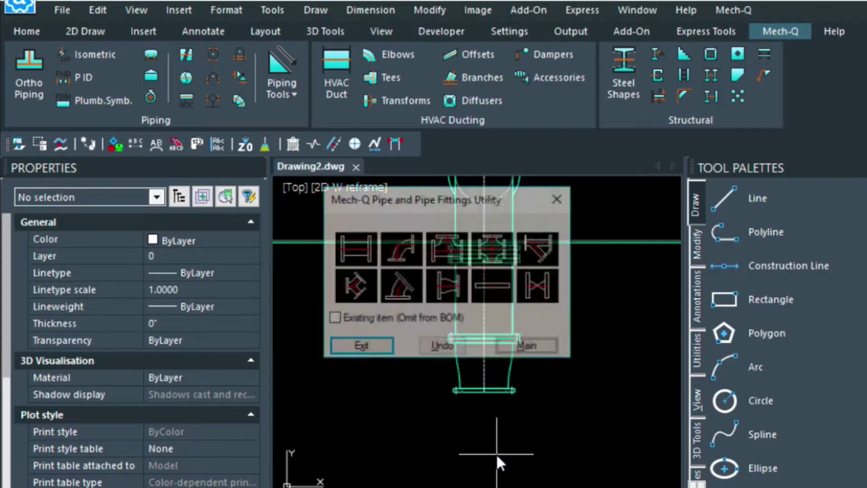
- Close the Mech-Q dialog, zoom to show the full branch, and select the horizontal pipe
drag(467, 205, 258, 205)
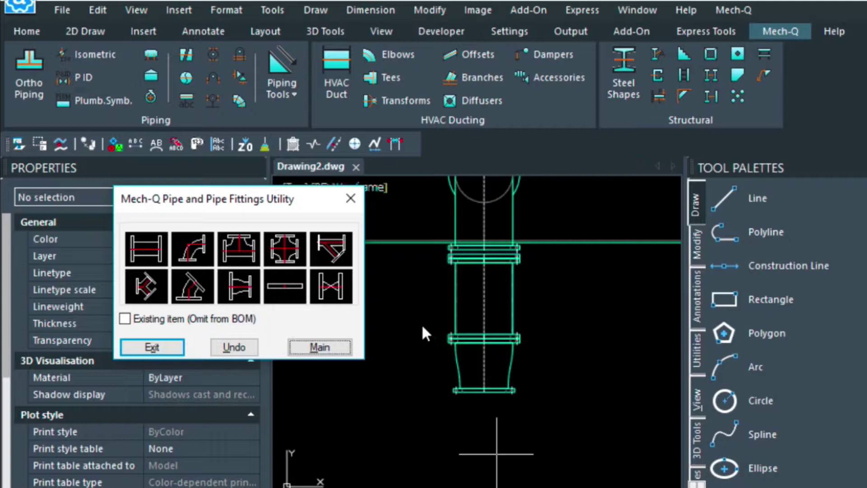
click(349, 201)
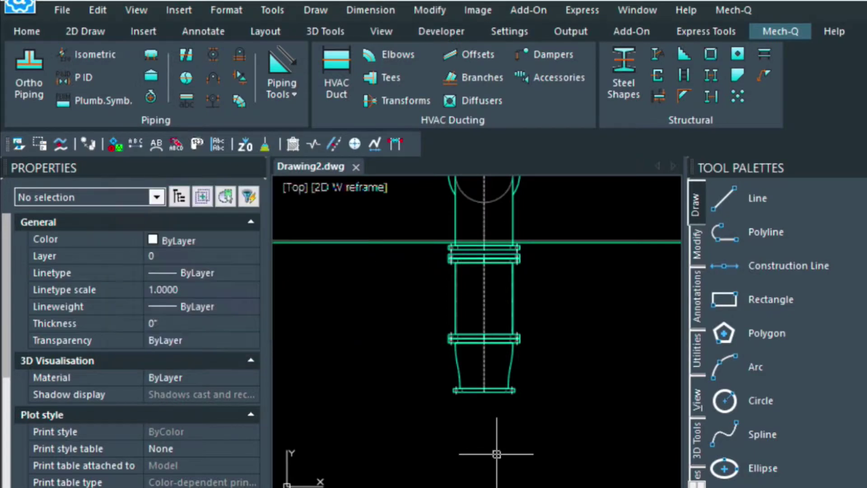
scroll(401, 317, down, 2)
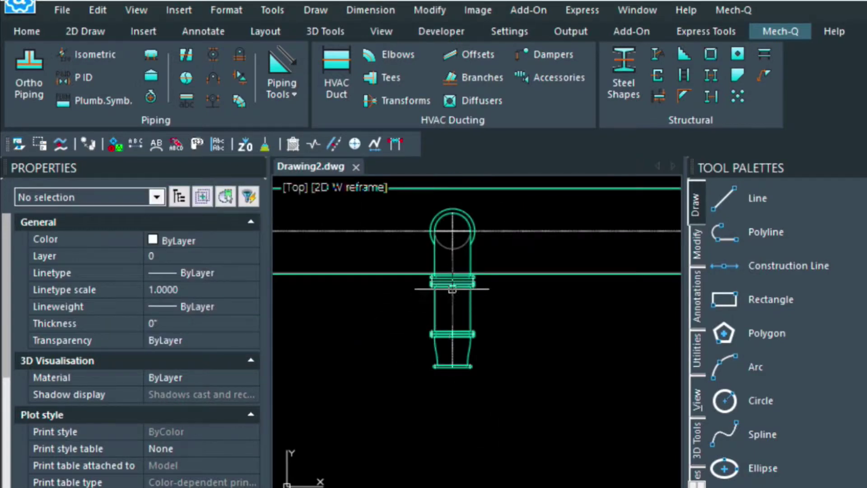
scroll(432, 296, down, 2)
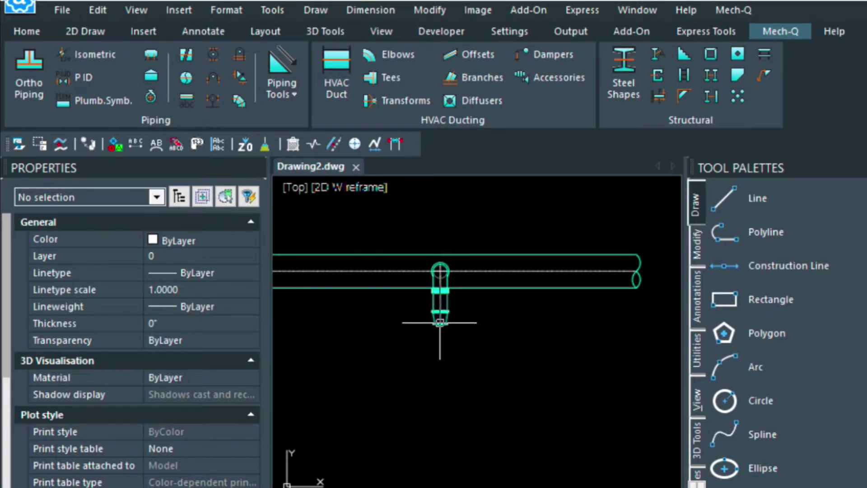
scroll(440, 322, up, 3)
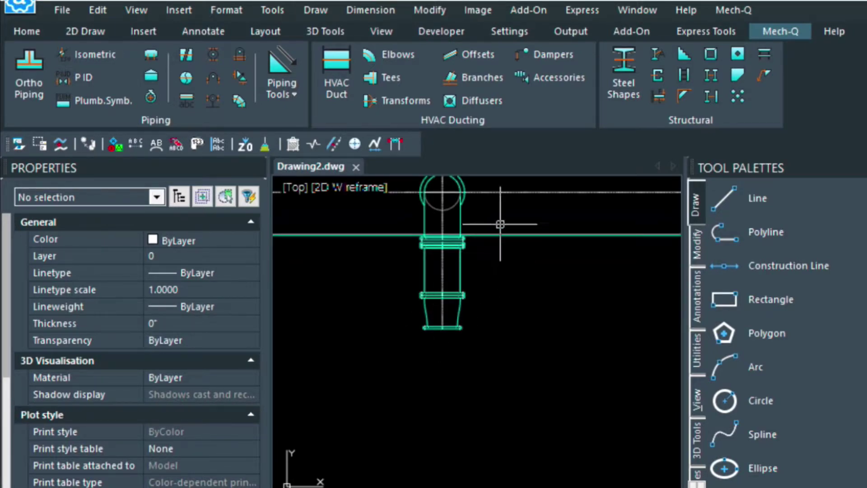
click(486, 235)
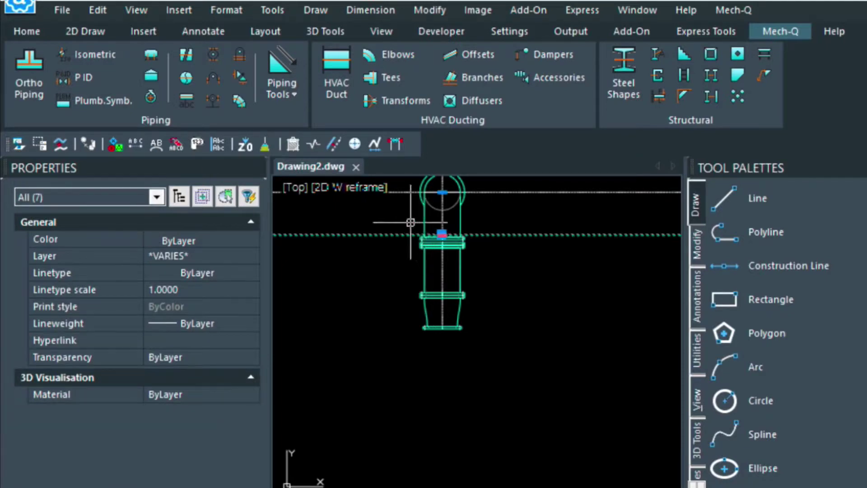
- Clear the selection and change the PICKSTYLE system variable to 0
key(Escape)
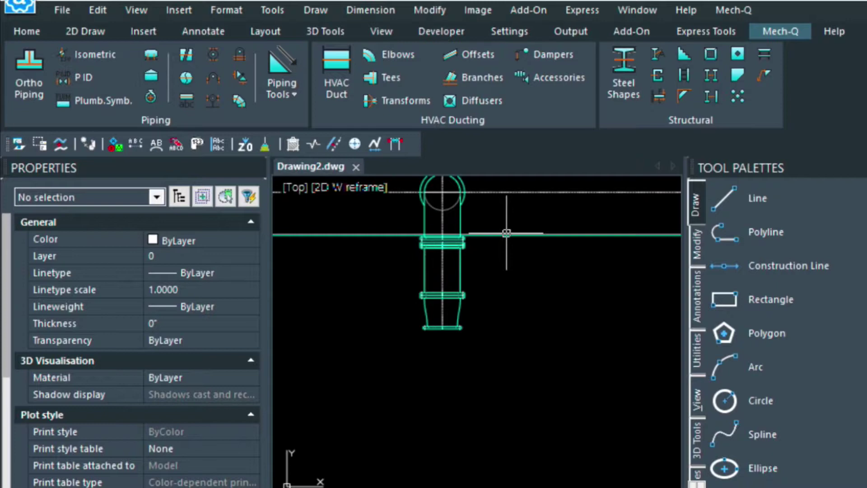
text(PICK)
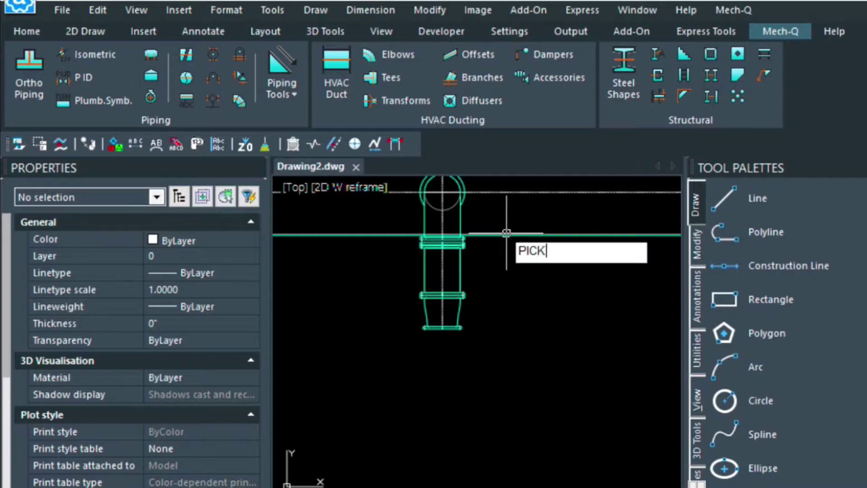
text(STYLE)
key(Return)
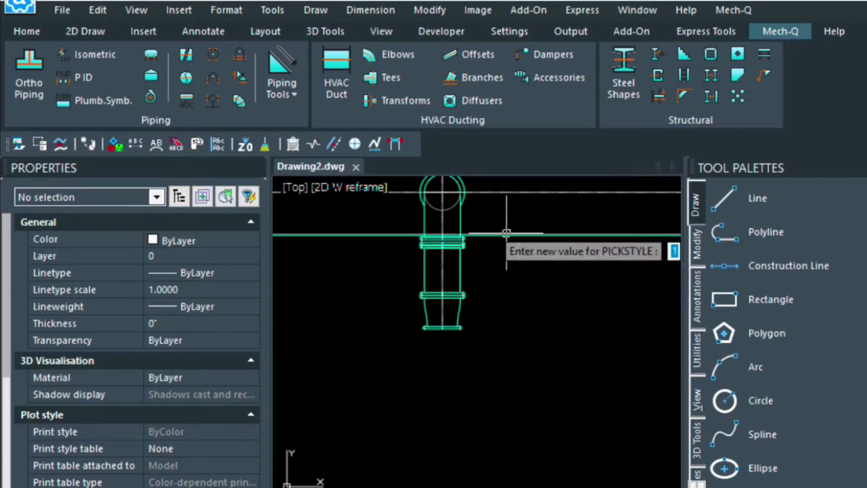
text(0)
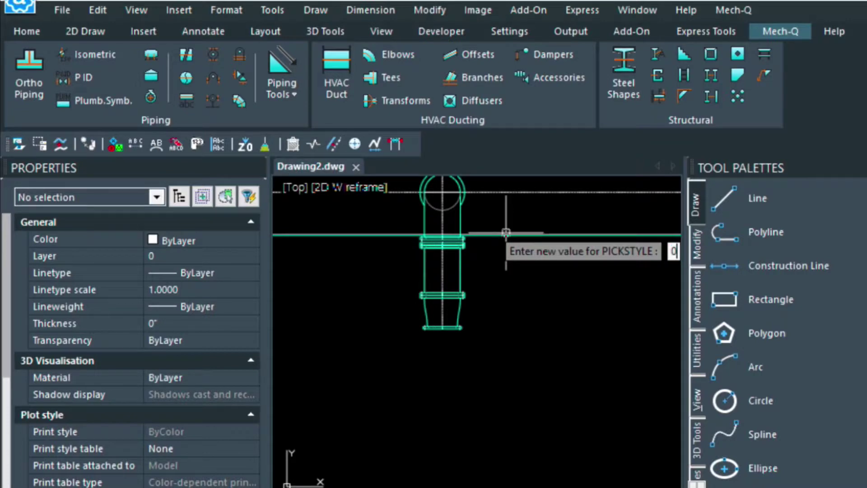
key(Return)
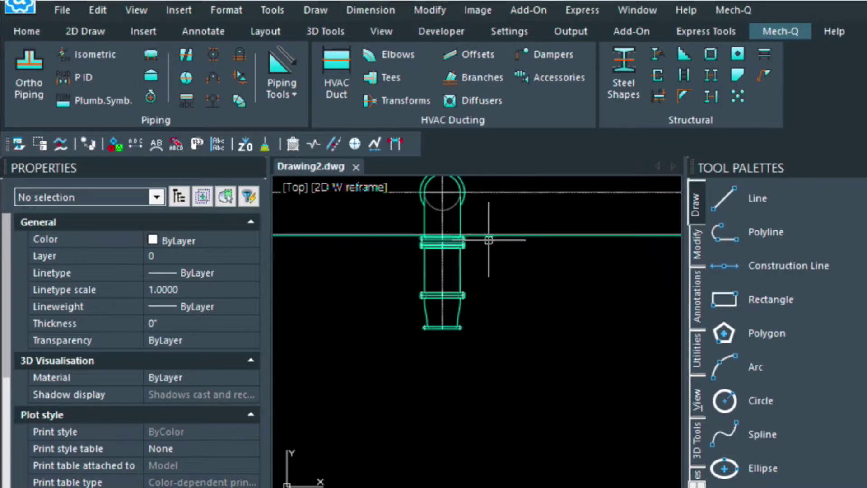
scroll(489, 240, up, 2)
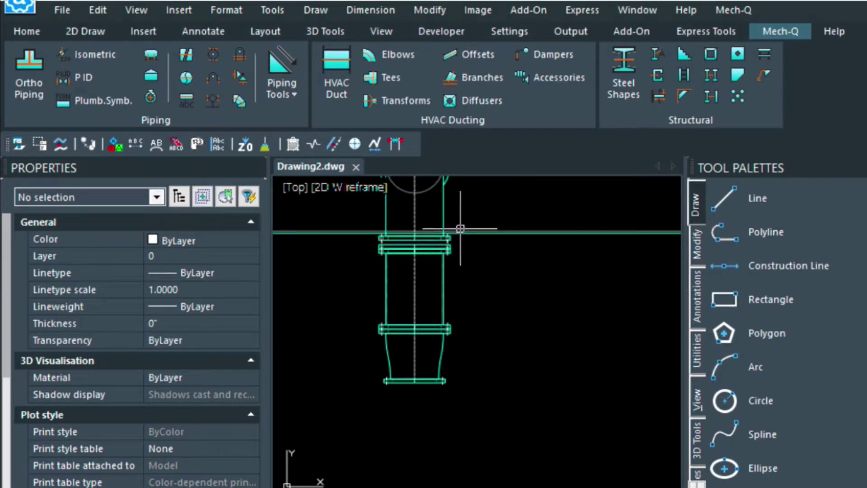
- Trim the stray line crossing the branch pipe, using all objects as cutting edges
text(TR)
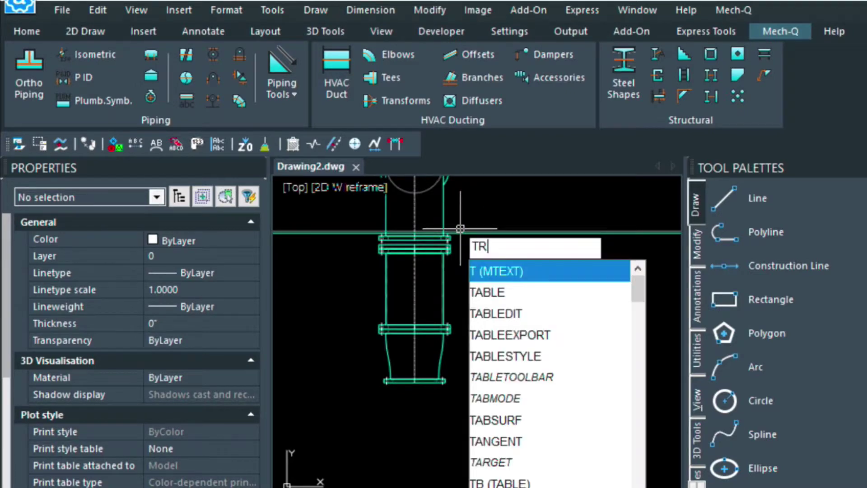
key(Return)
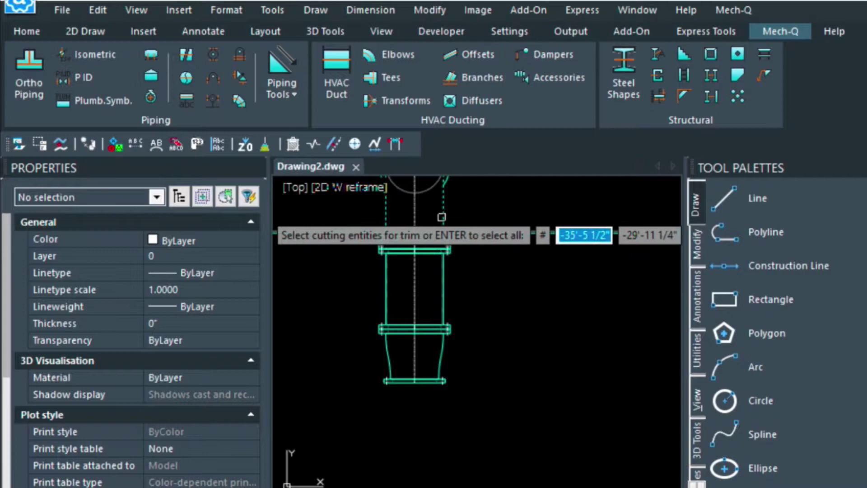
key(Return)
key(Return)
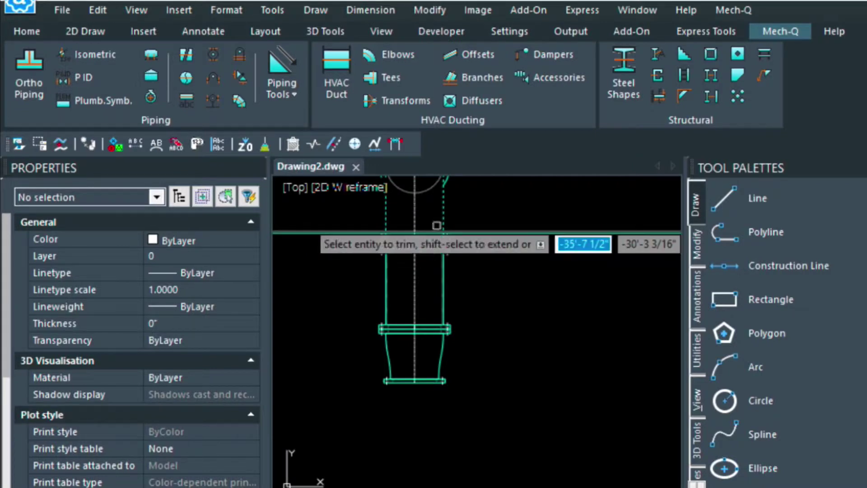
scroll(440, 233, up, 3)
scroll(440, 233, up, 2)
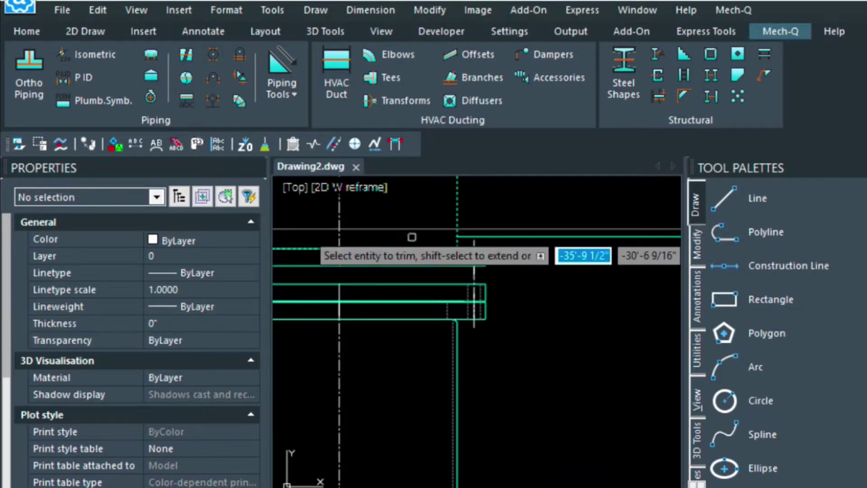
click(408, 238)
scroll(407, 239, down, 2)
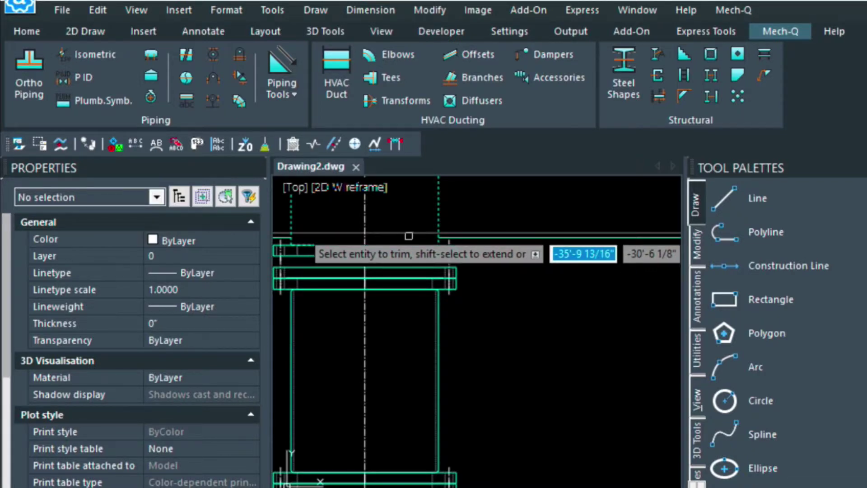
scroll(409, 236, down, 4)
scroll(408, 235, up, 2)
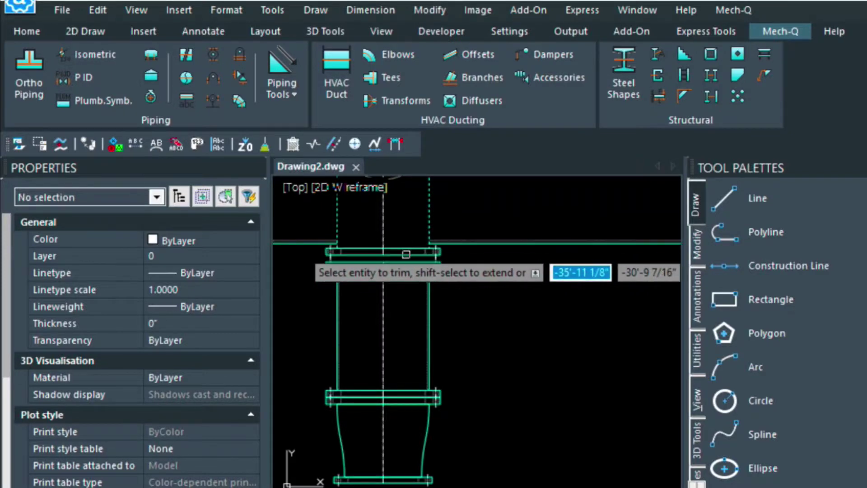
key(Escape)
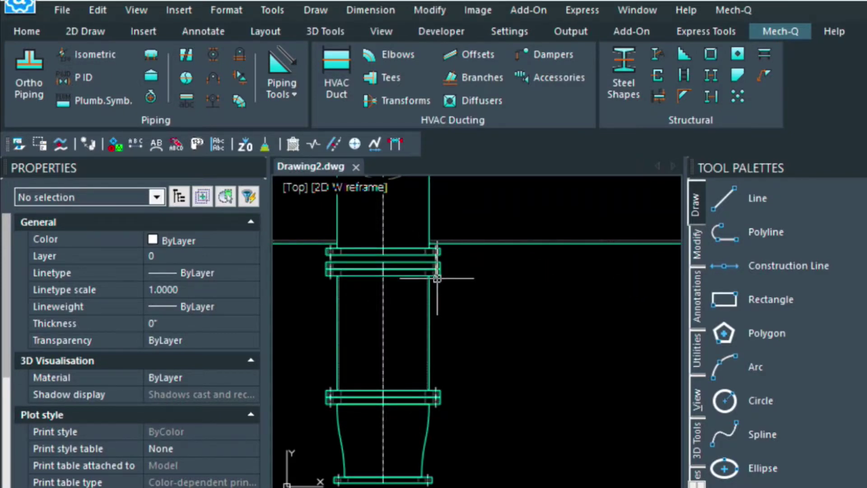
- Set the PICKSTYLE system variable to 1
text(P)
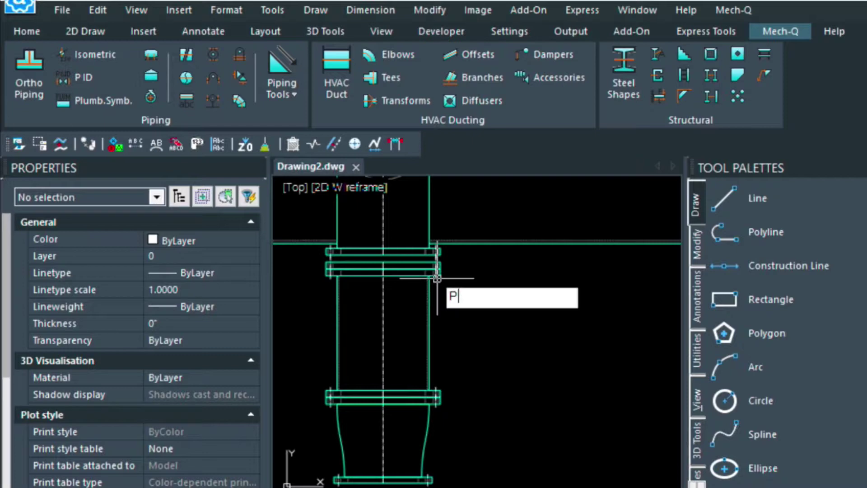
text(ICK)
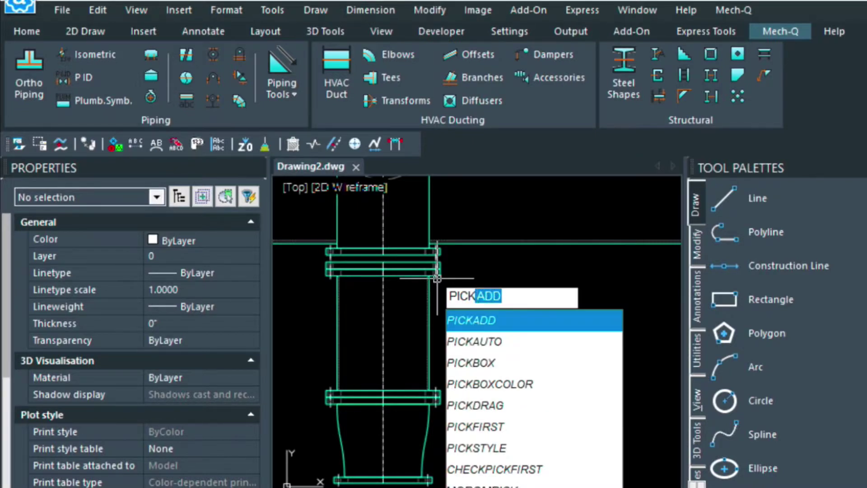
text(ST)
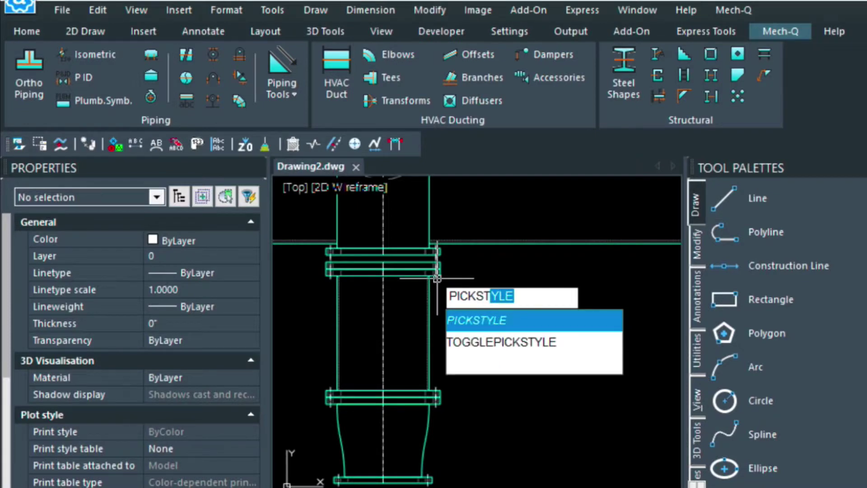
key(Return)
text(1)
key(Return)
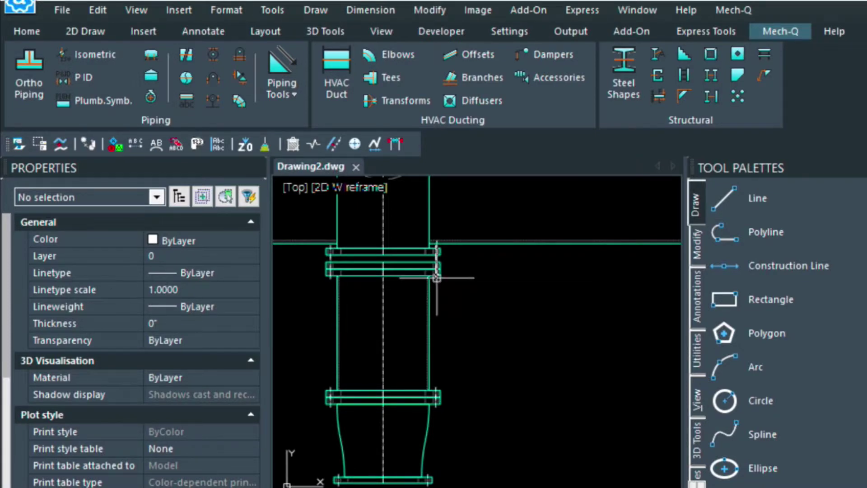
- Zoom out and pan to show the whole pipe assembly
scroll(465, 311, down, 3)
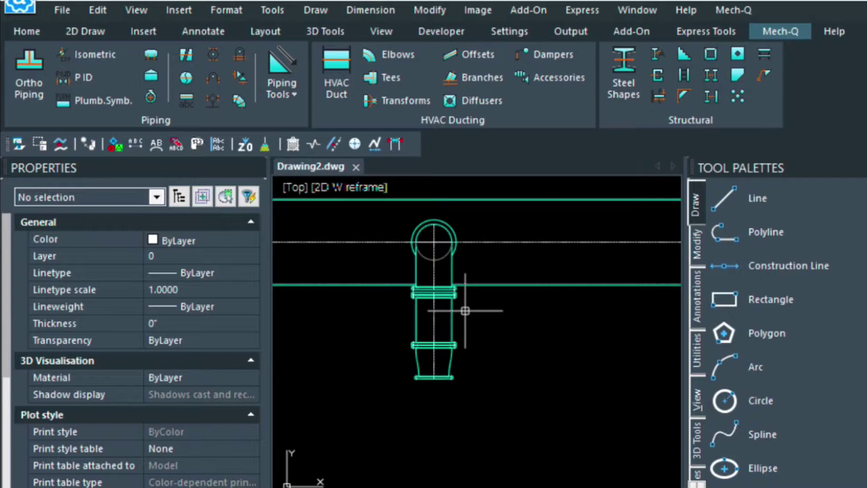
scroll(465, 311, down, 1)
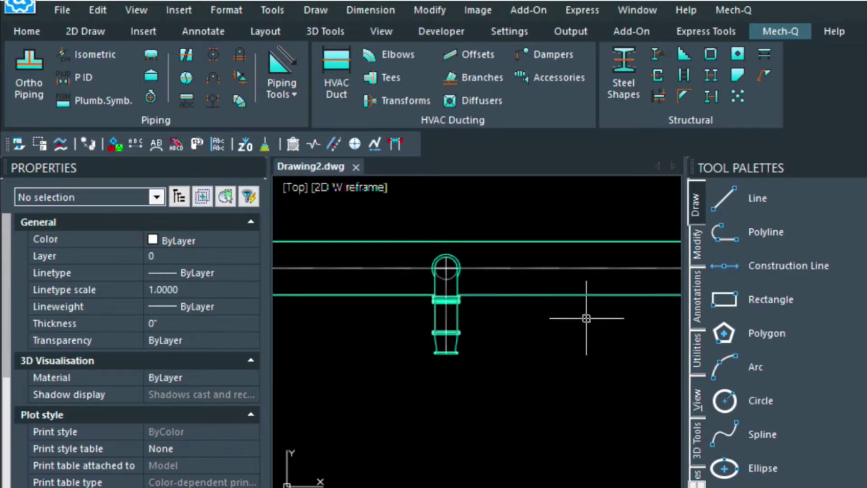
scroll(450, 354, down, 4)
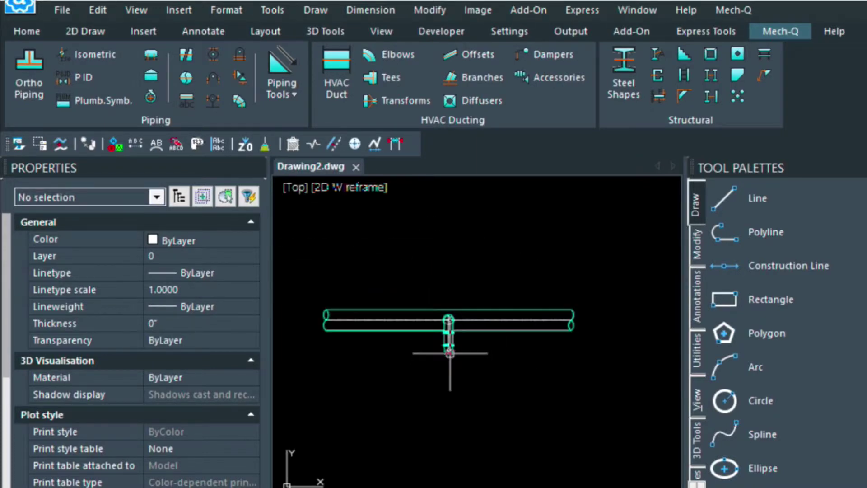
scroll(450, 353, up, 4)
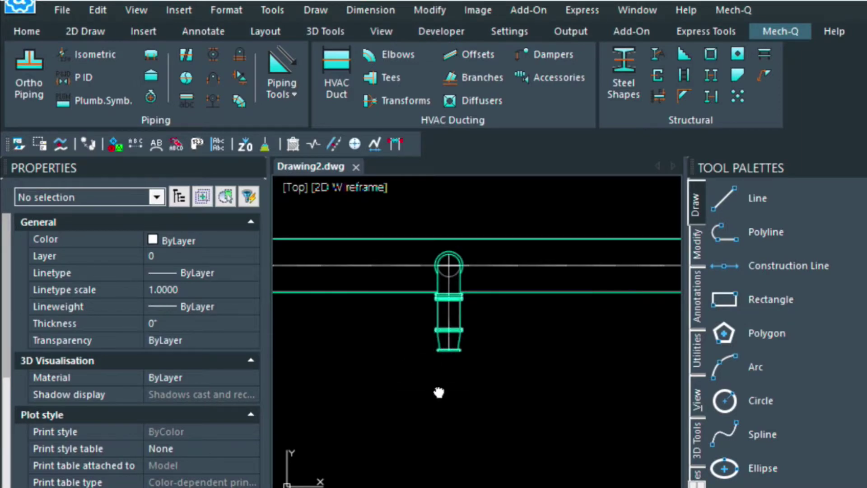
scroll(506, 284, down, 2)
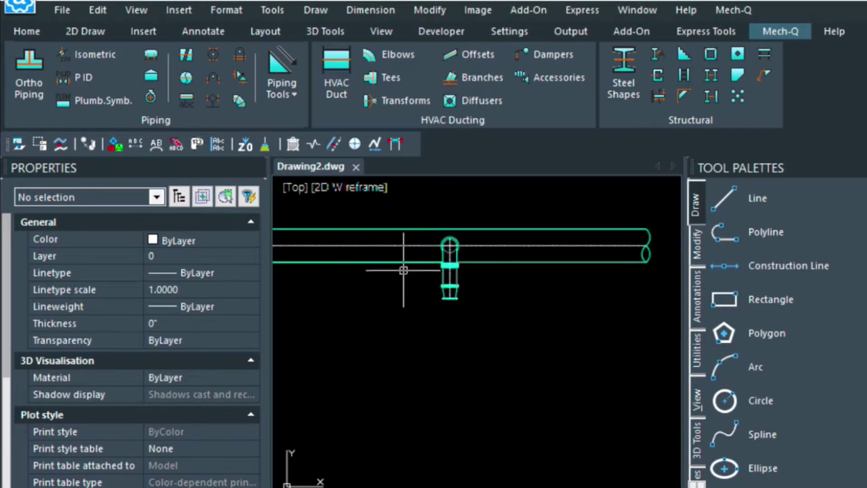
scroll(402, 269, down, 2)
key(super)
key(super)
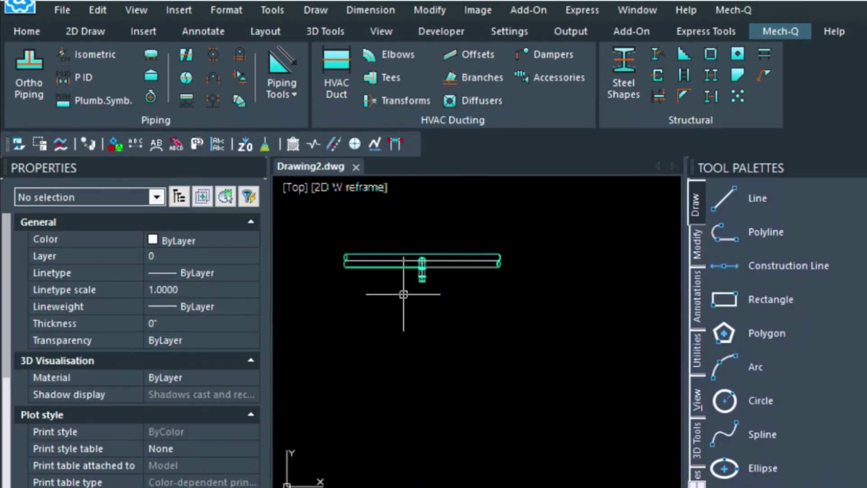
middle_drag(393, 294, 402, 273)
scroll(402, 273, up, 2)
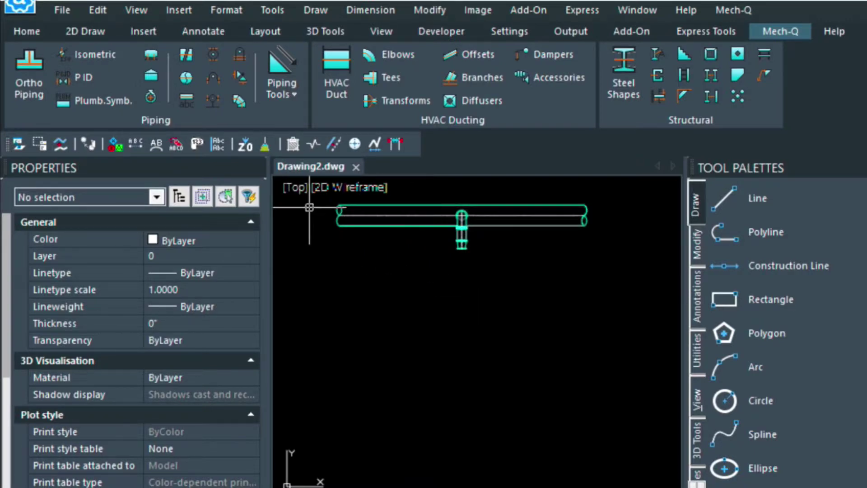
- Choose a 60-inch straight flanged pipe in the pipe and fittings utility
click(31, 72)
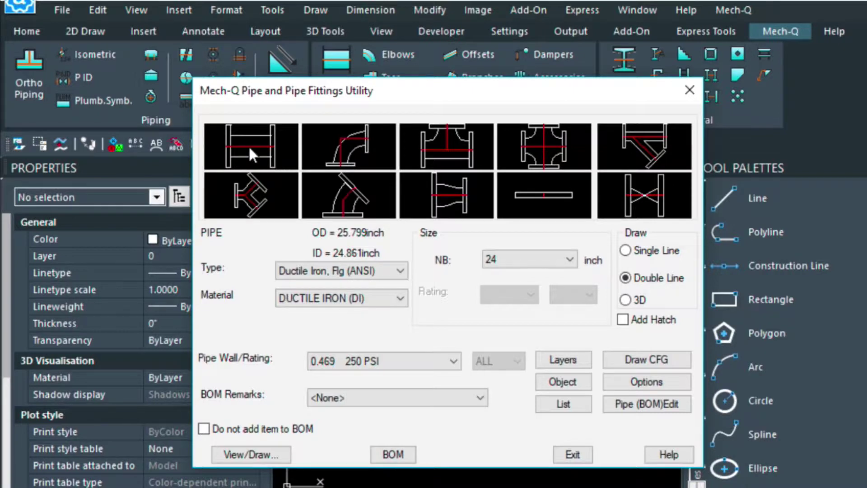
click(506, 255)
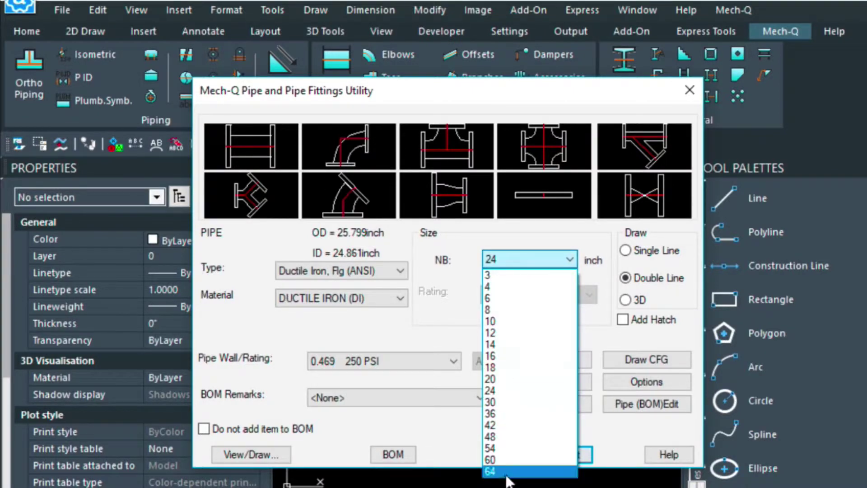
click(506, 459)
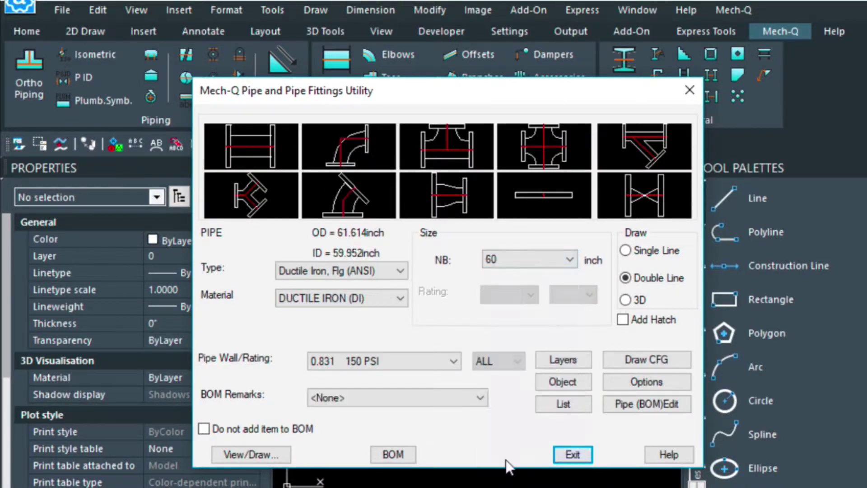
click(256, 144)
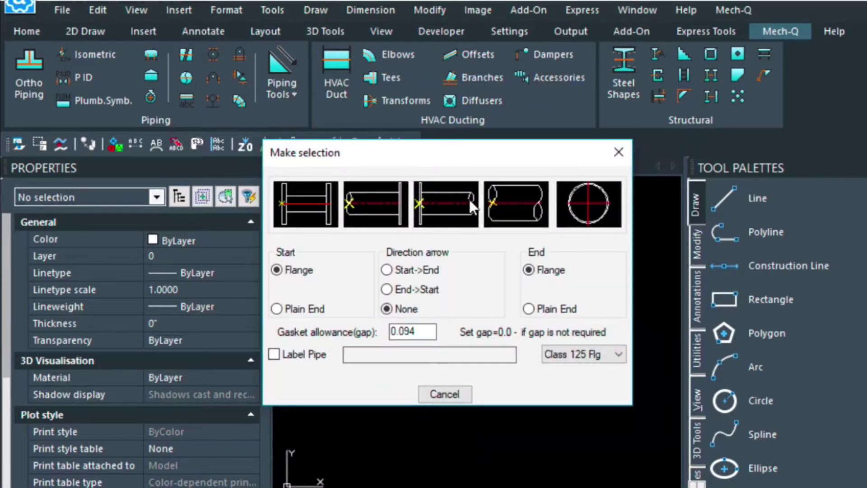
click(505, 199)
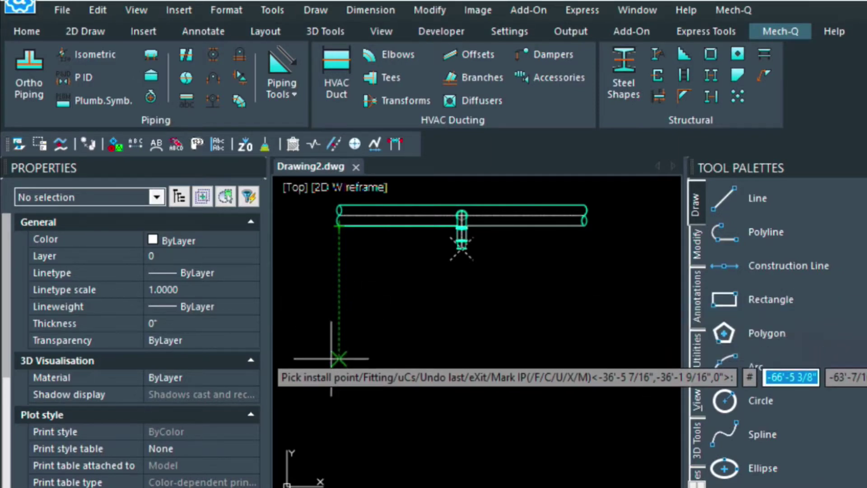
- Draw the pipe below the first pipe, from its left end to its right end, with gasket allowance
click(340, 314)
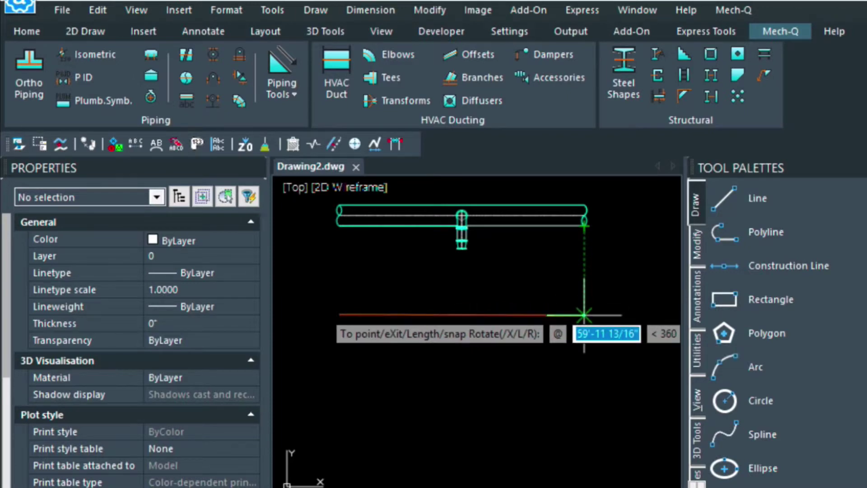
click(584, 315)
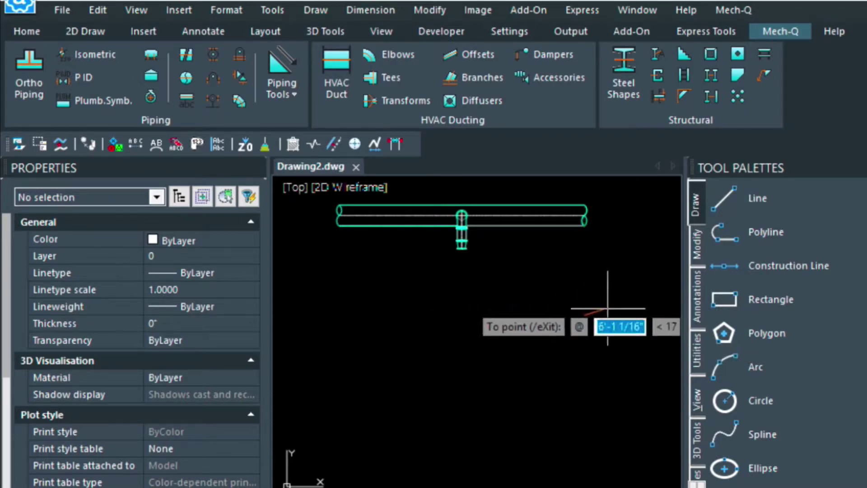
key(Return)
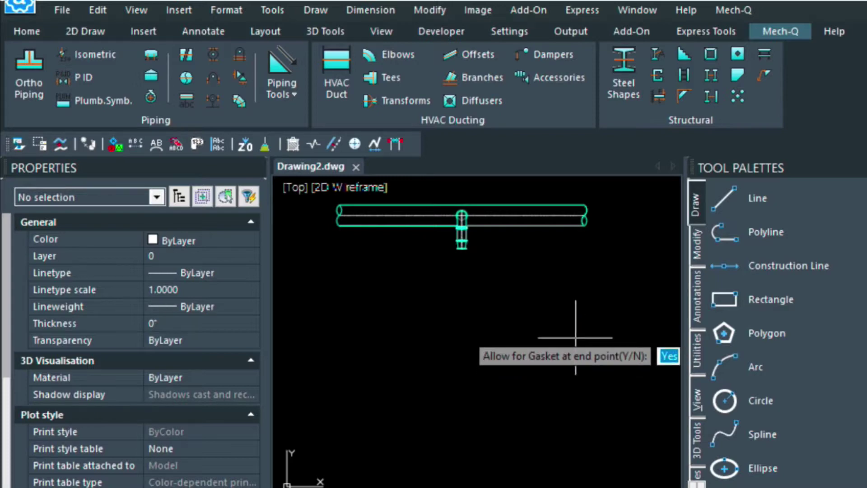
key(Return)
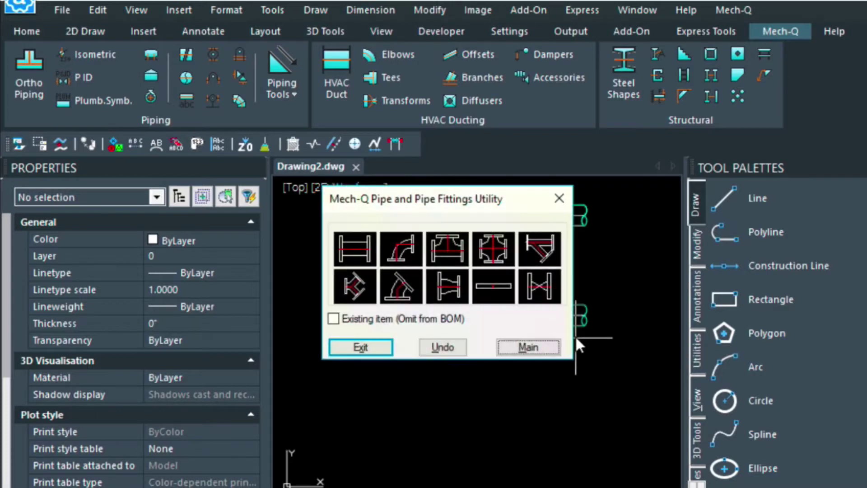
- Draw a vertical line from the upper branch's lower flange straight down past the second pipe
click(560, 198)
scroll(492, 317, up, 2)
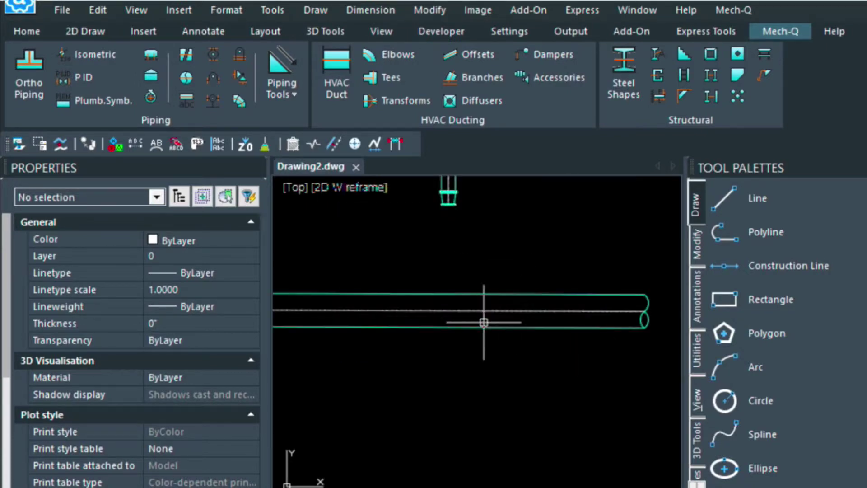
mouse_move(390, 232)
middle_down()
mouse_move(399, 258)
mouse_move(420, 264)
middle_up()
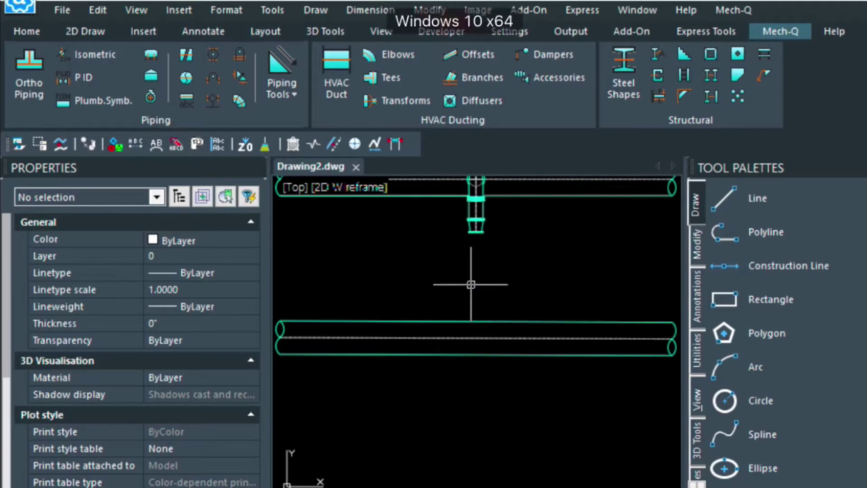
key(l)
key(Return)
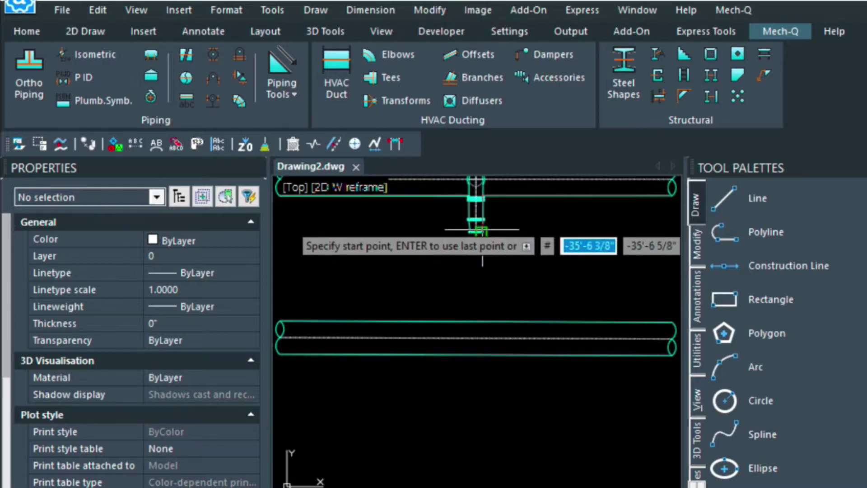
click(476, 199)
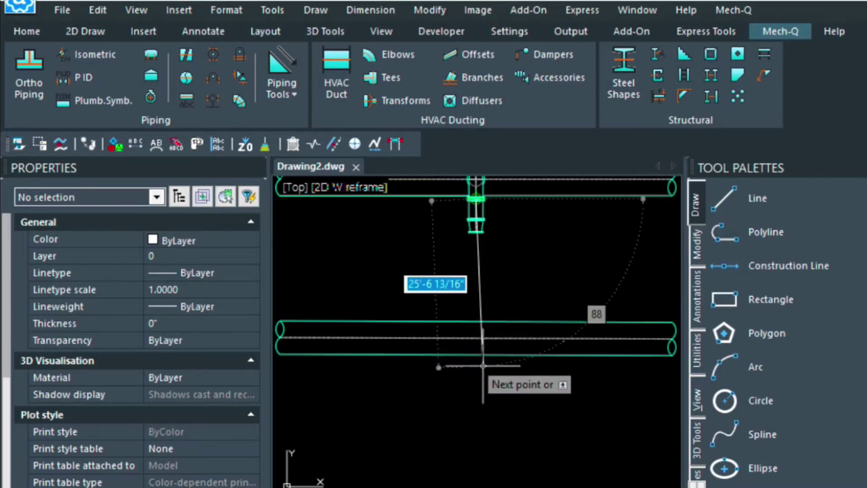
click(475, 440)
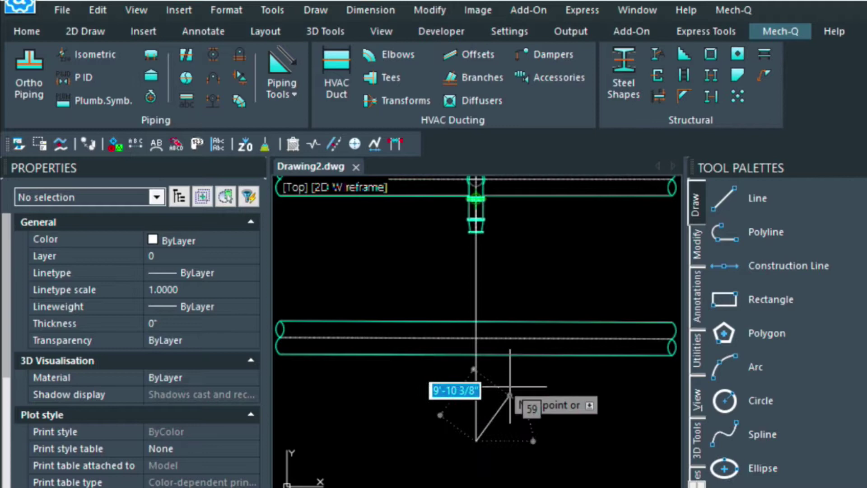
key(Return)
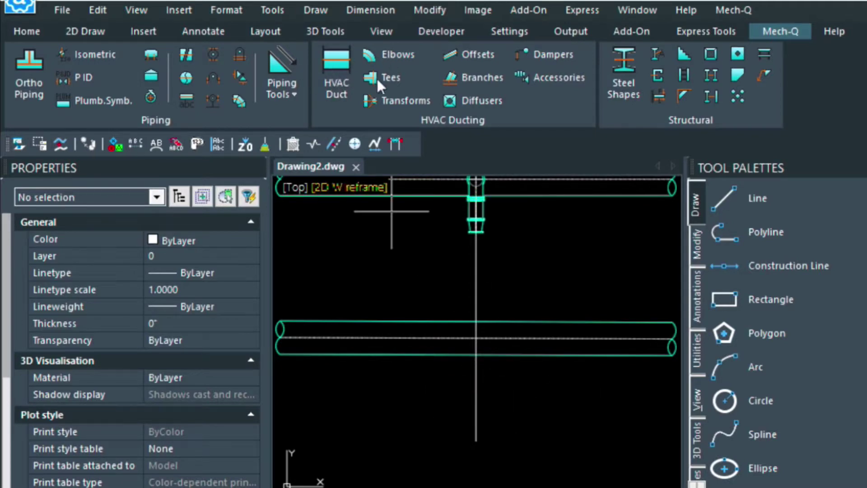
- Set up a Branches fitting with size 24, length 56 and direction Up
click(474, 77)
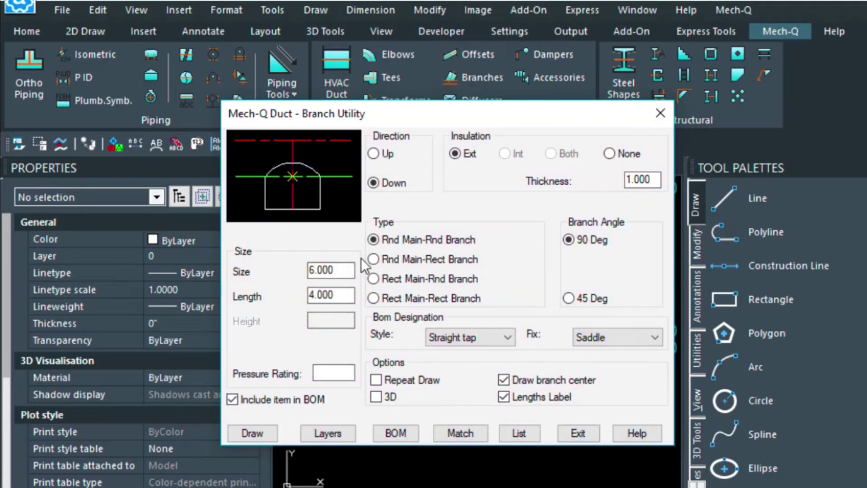
click(311, 271)
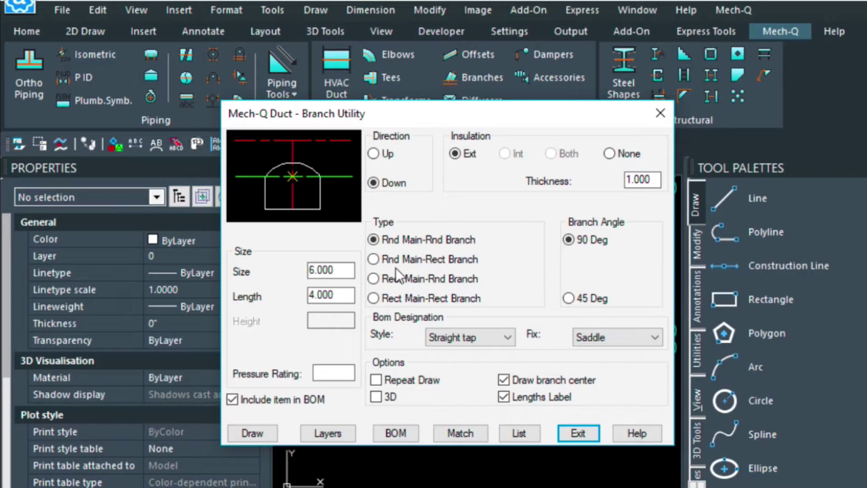
key(ctrl+a)
key(BackSpace)
text(24)
key(Tab)
text(56)
key(Tab)
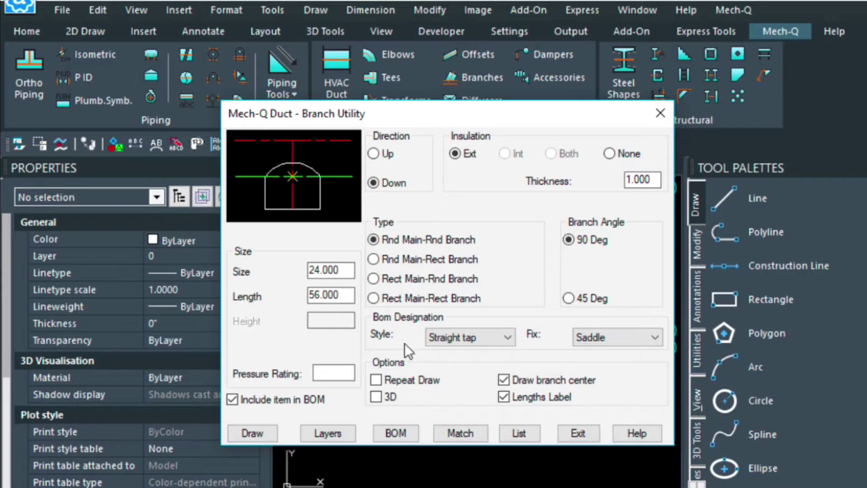
click(374, 156)
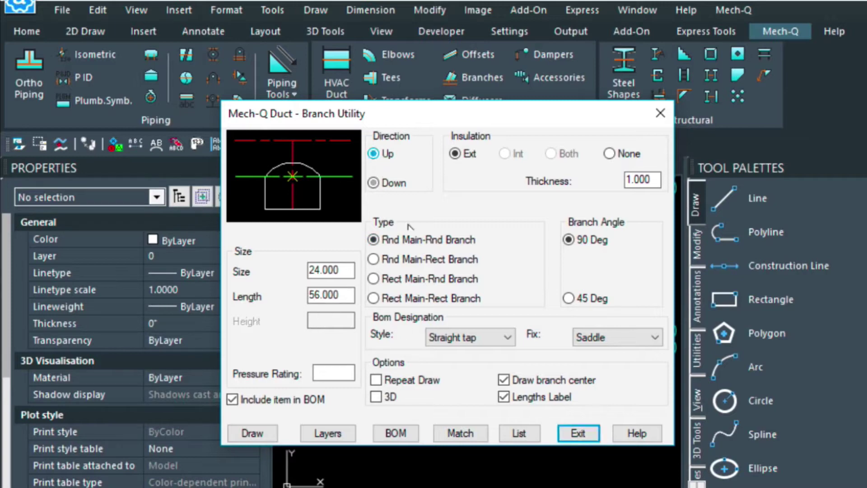
- Place the branch at the line-pipe intersection, picking the main pipe diameter and vertical orientation
click(245, 429)
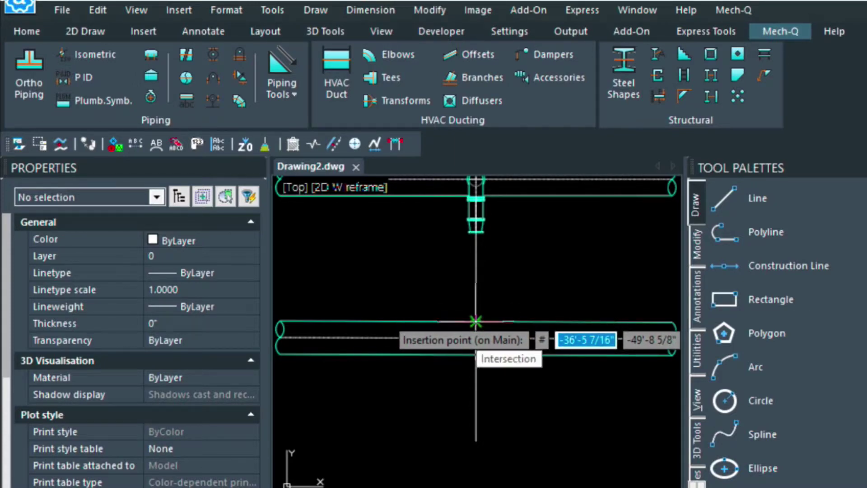
click(476, 322)
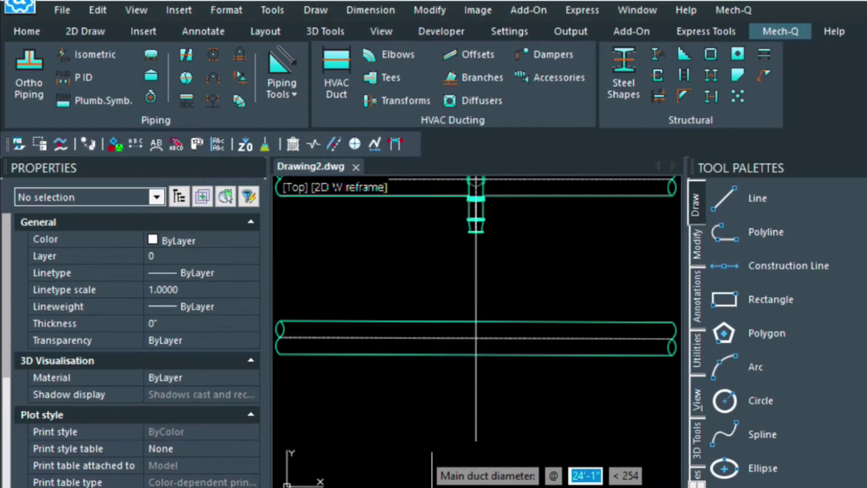
click(472, 416)
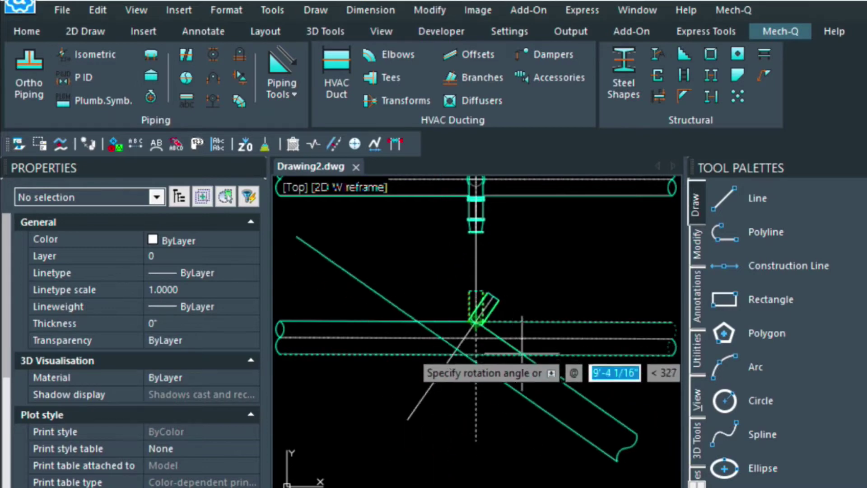
click(550, 325)
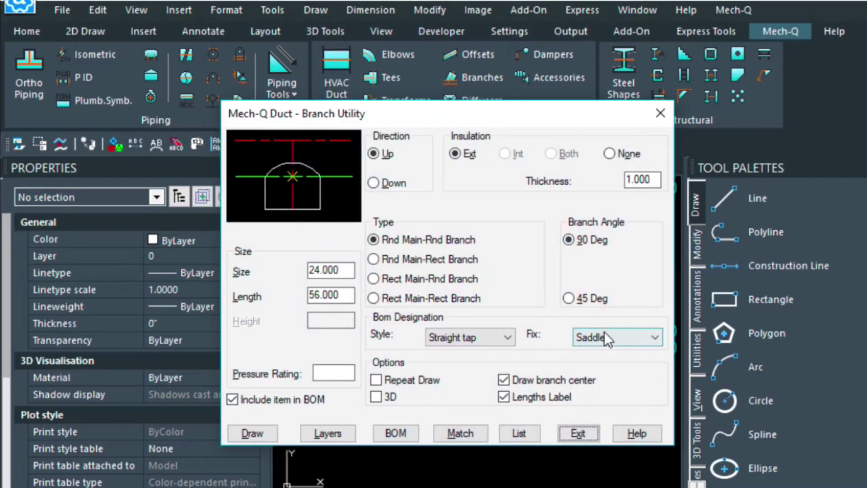
key(Return)
key(Escape)
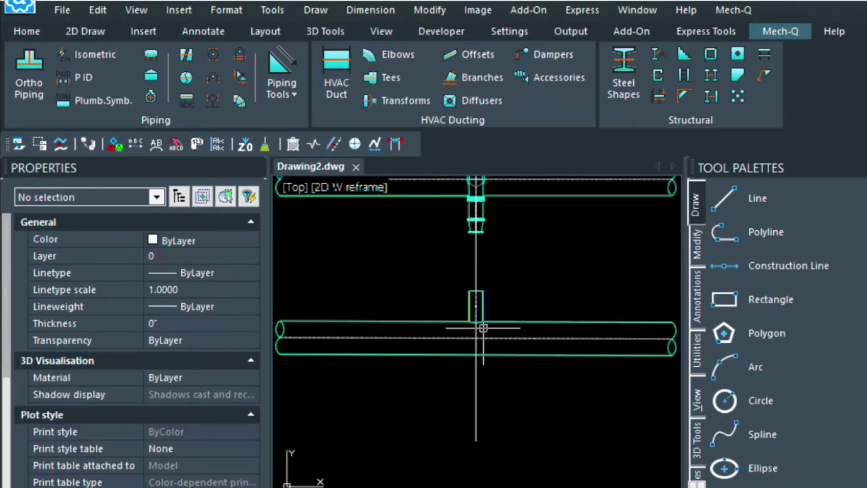
scroll(481, 330, up, 3)
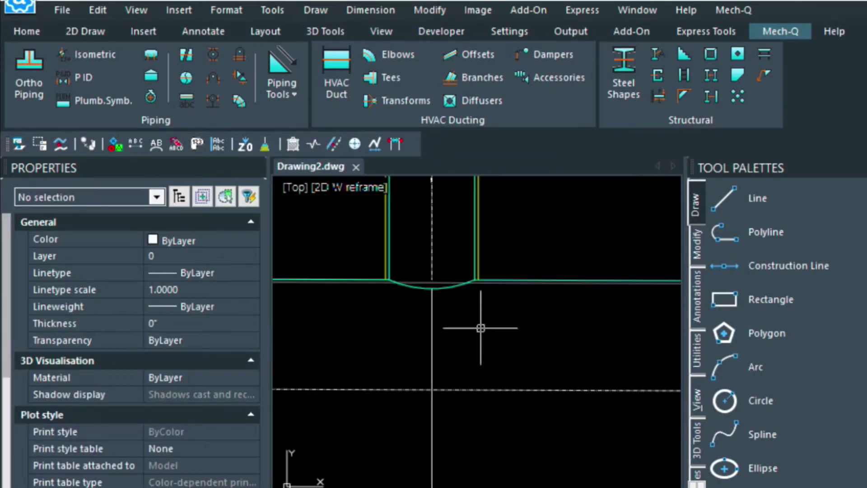
mouse_move(434, 253)
middle_down()
mouse_move(441, 322)
mouse_move(458, 334)
middle_up()
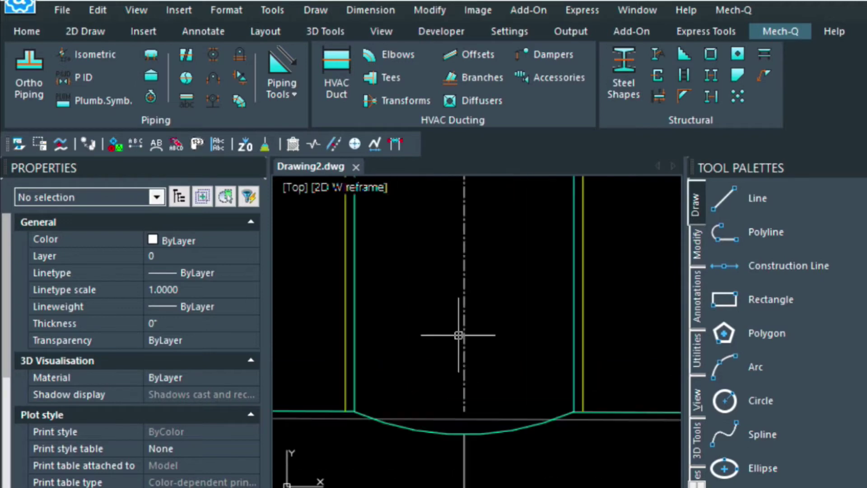
scroll(458, 334, down, 5)
scroll(486, 343, up, 2)
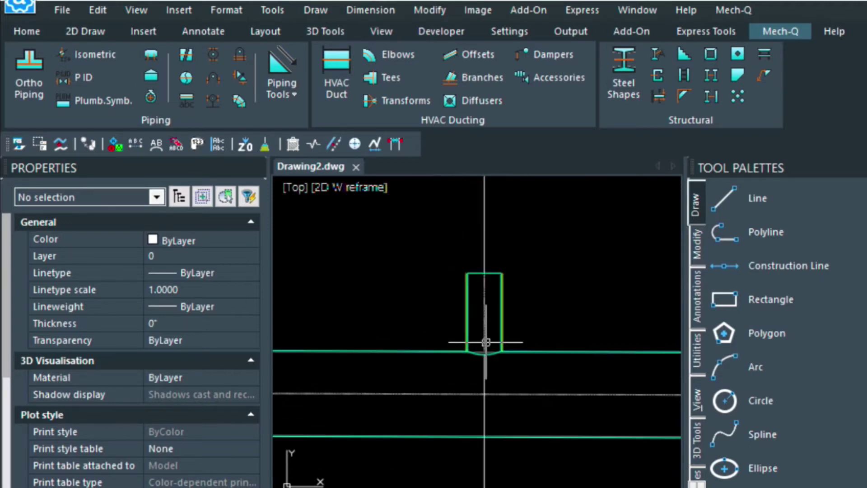
scroll(486, 342, up, 2)
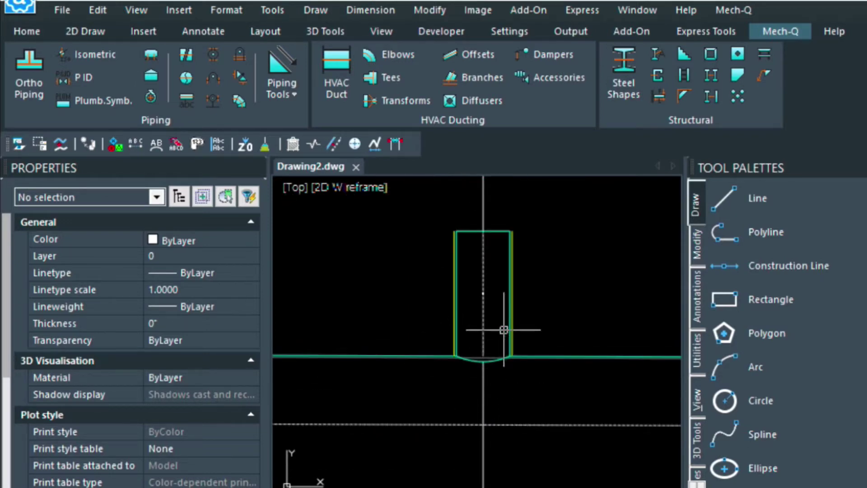
middle_drag(491, 248, 479, 343)
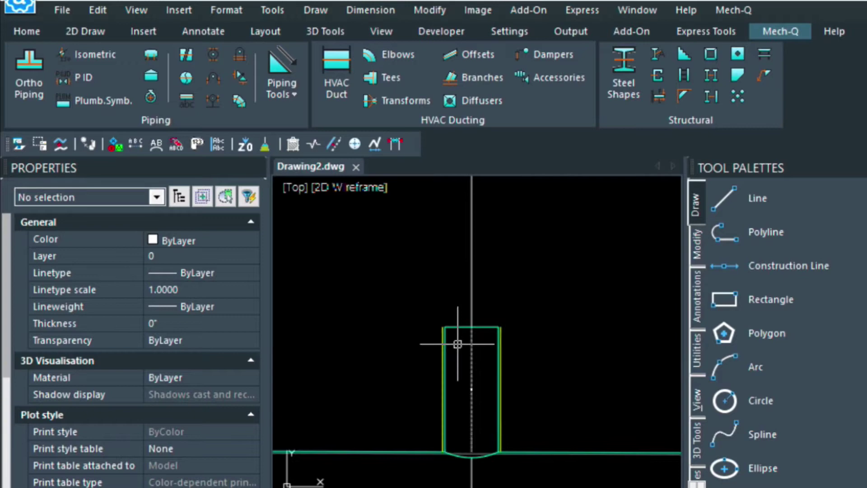
click(490, 325)
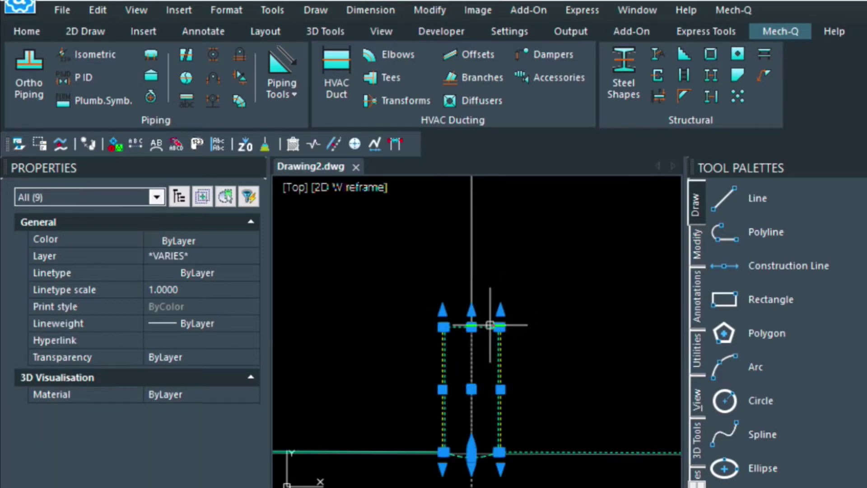
key(Escape)
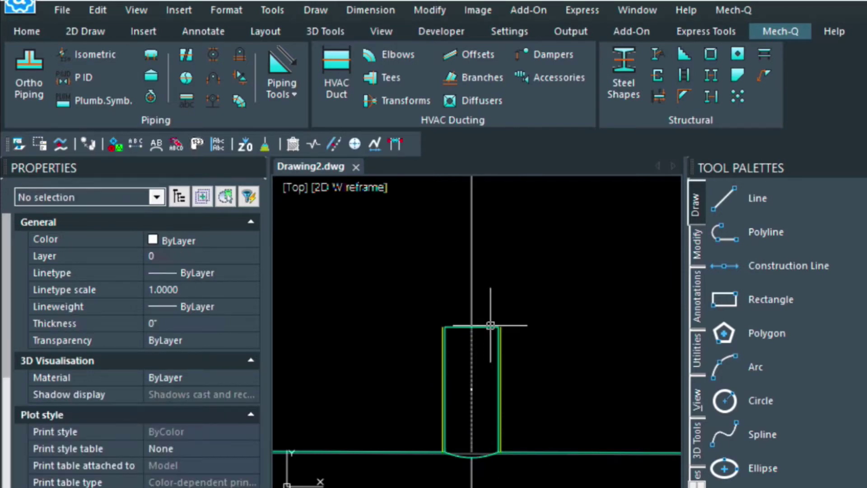
text(Pl)
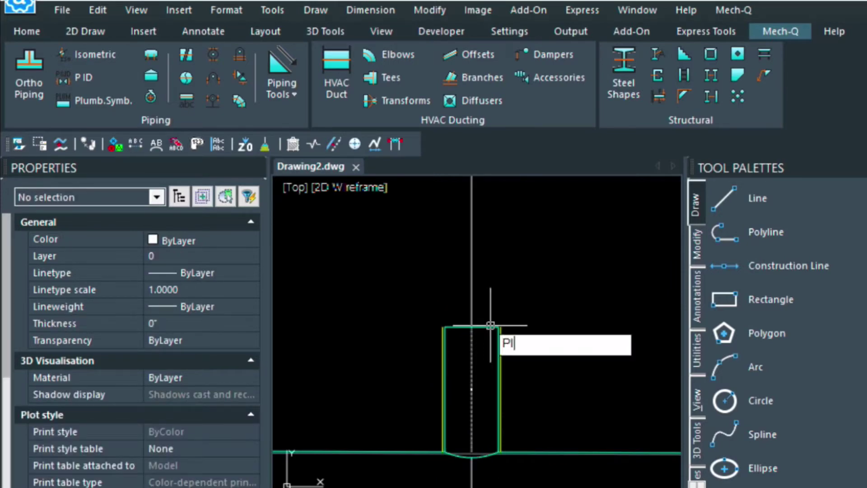
text(CKSTYLE)
- Keep PICKSTYLE at 1, then draw a 12-radius circle centred on the branch's top end
key(Return)
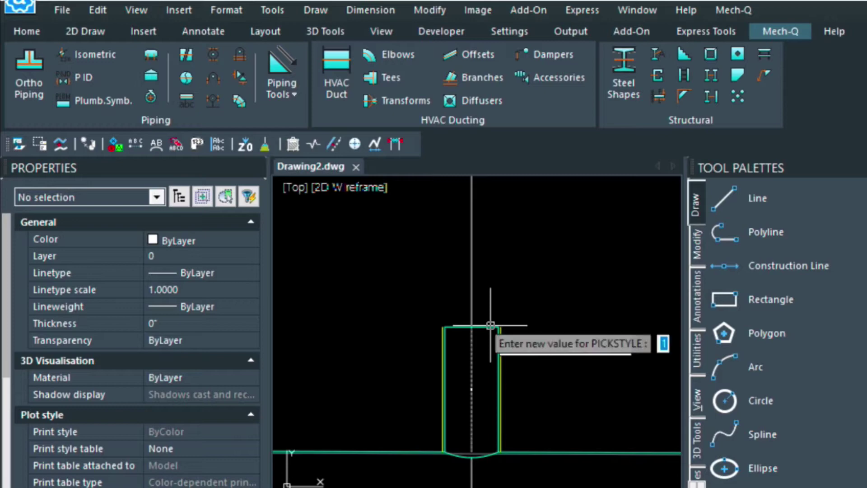
key(Return)
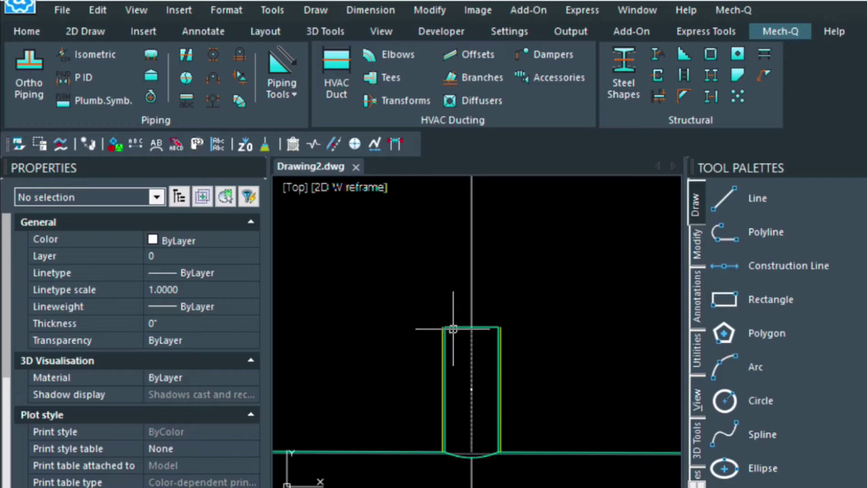
text(CI)
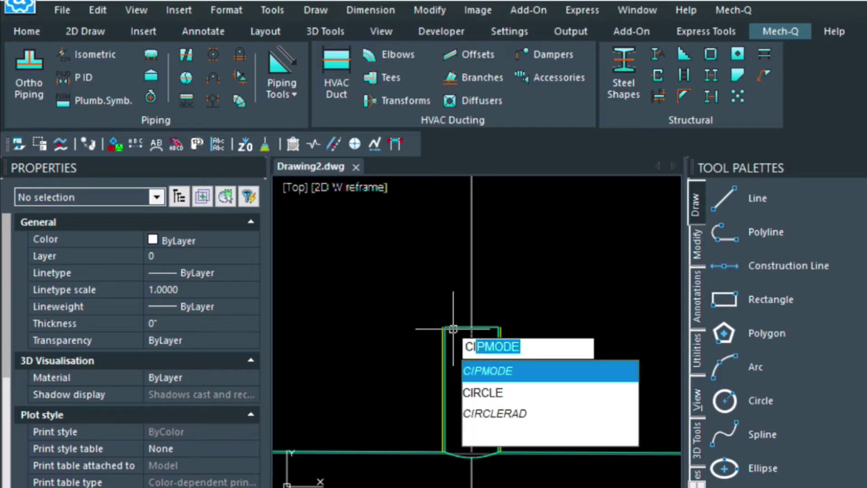
key(Down)
key(Return)
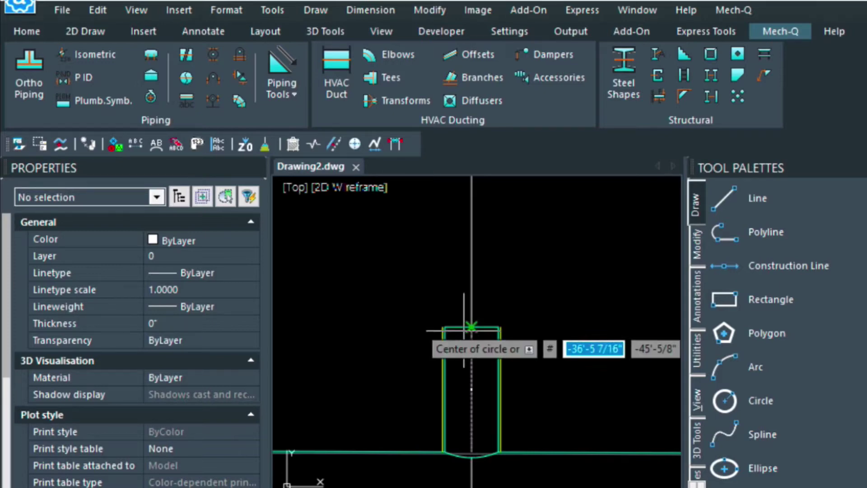
click(471, 326)
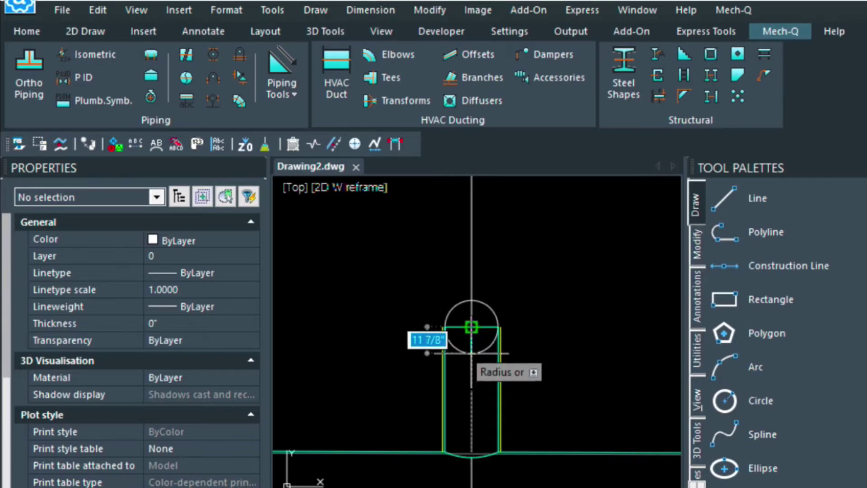
text(12)
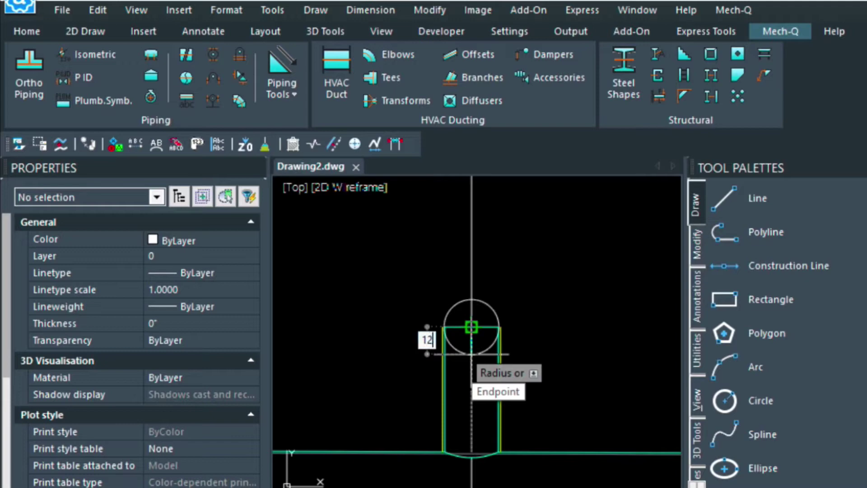
key(Return)
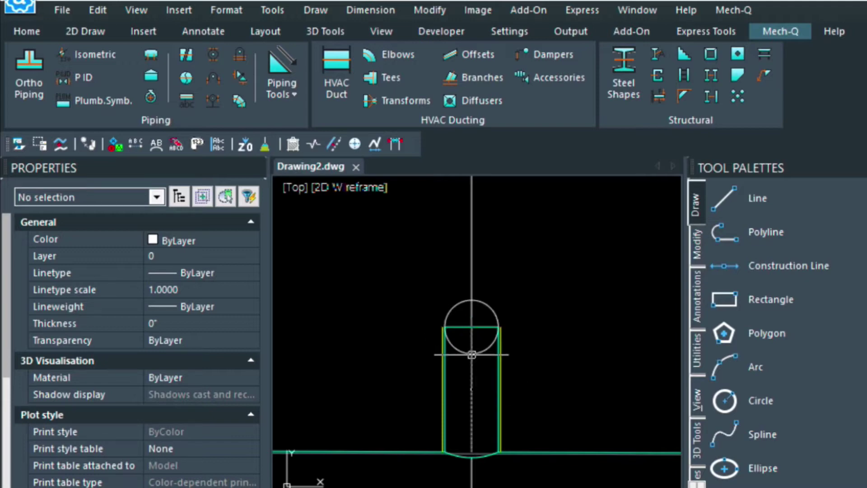
scroll(465, 316, up, 2)
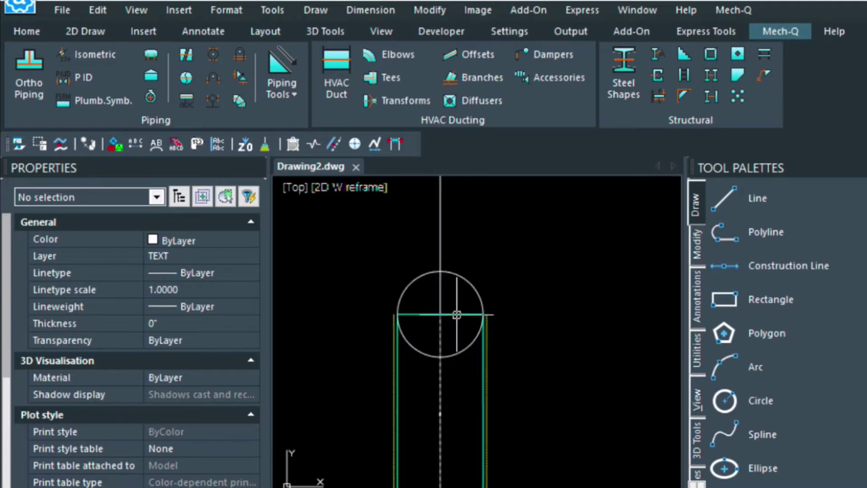
- Trim the branch edge inside the circle, using the circle as the cutting edge
click(456, 315)
key(Escape)
text(TR)
key(Return)
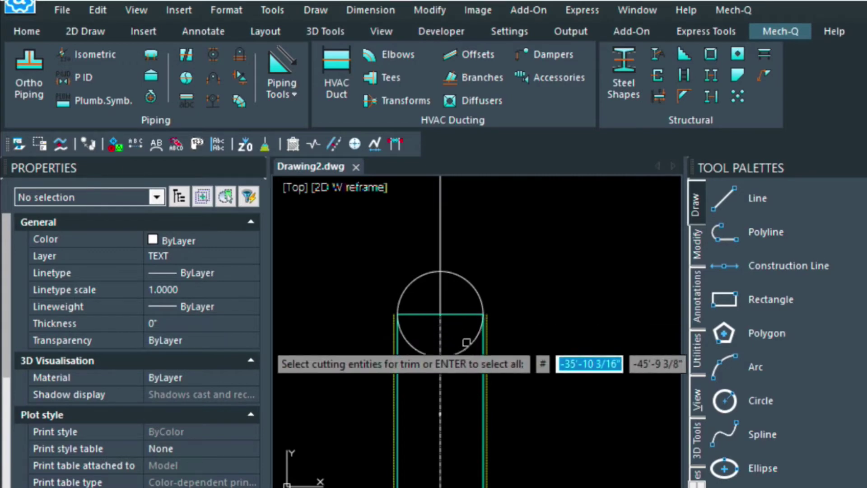
click(467, 342)
key(Return)
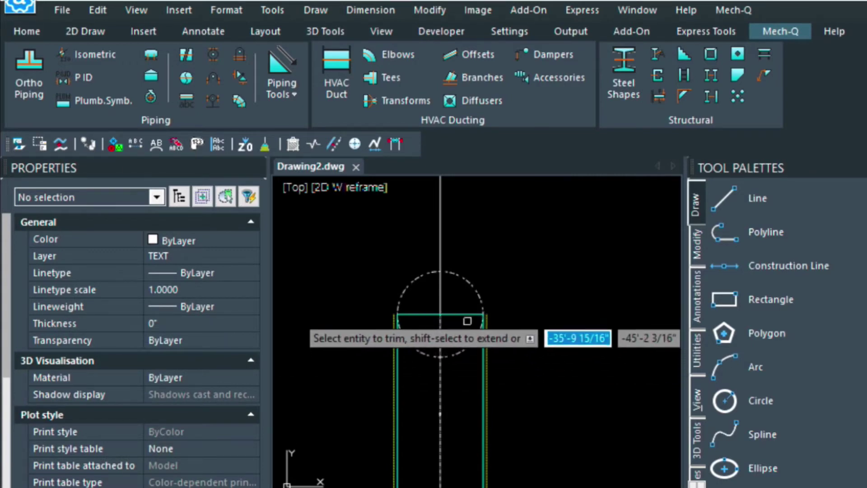
click(468, 322)
key(Return)
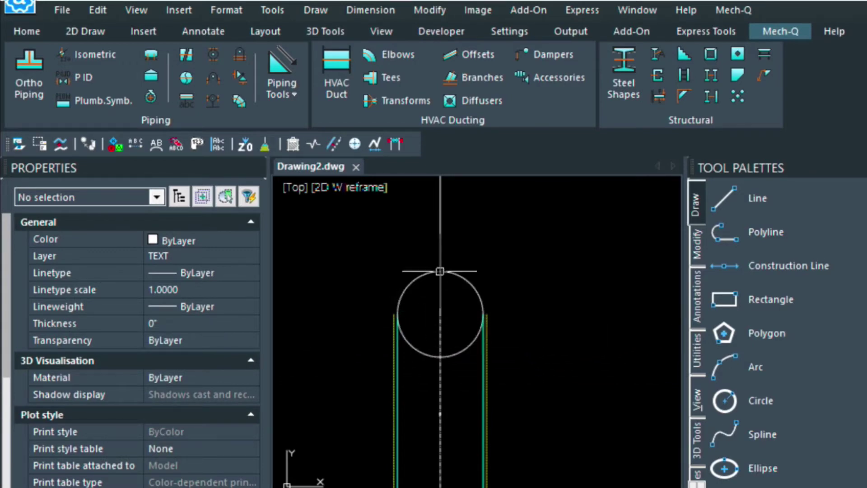
- Erase the vertical construction line below the branch
scroll(440, 271, down, 2)
scroll(444, 270, down, 2)
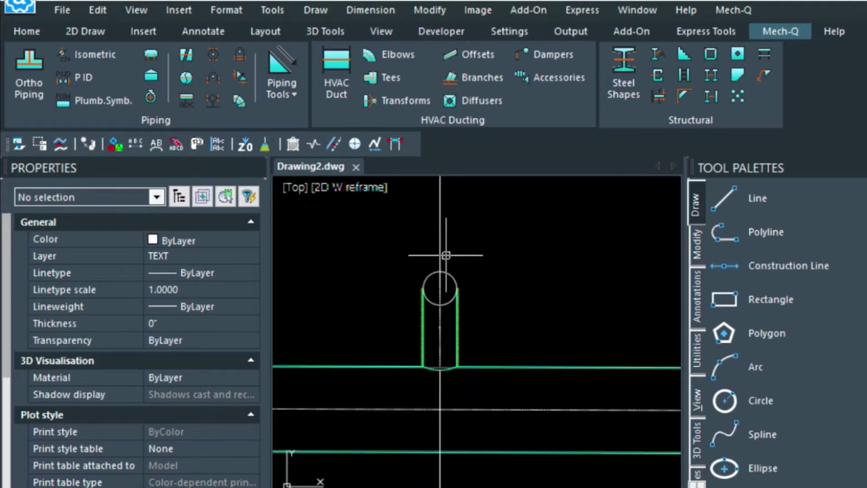
click(441, 251)
key(Escape)
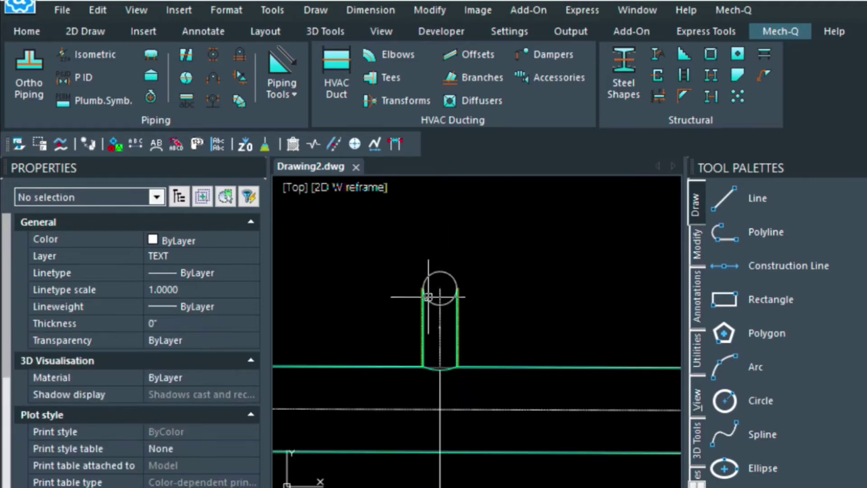
scroll(429, 297, down, 3)
click(433, 386)
text(E)
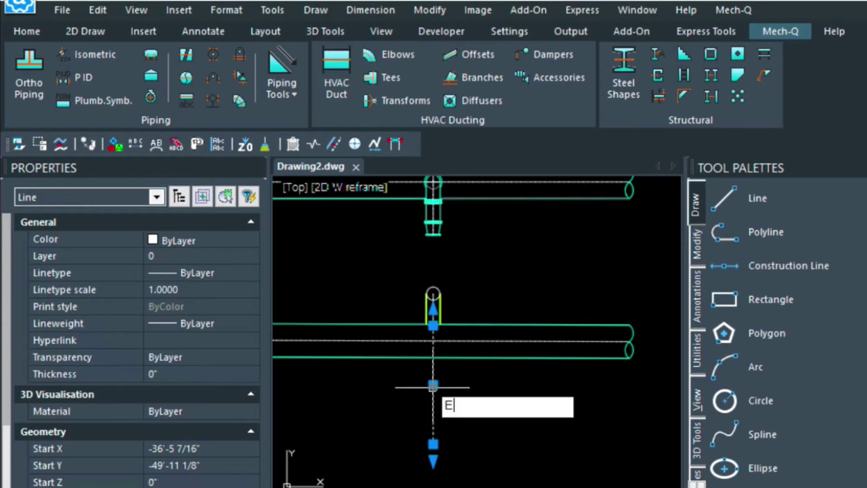
key(Return)
- Erase the centre line and the text inside the branch pipe
scroll(432, 307, up, 3)
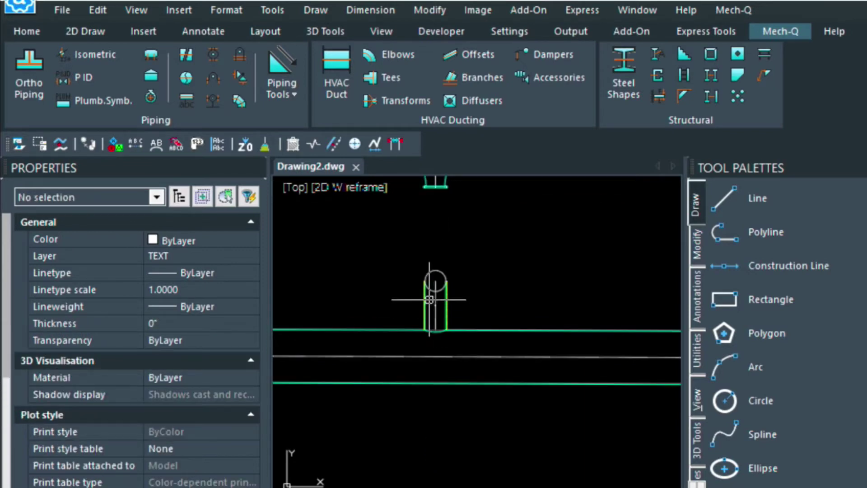
middle_drag(411, 265, 451, 349)
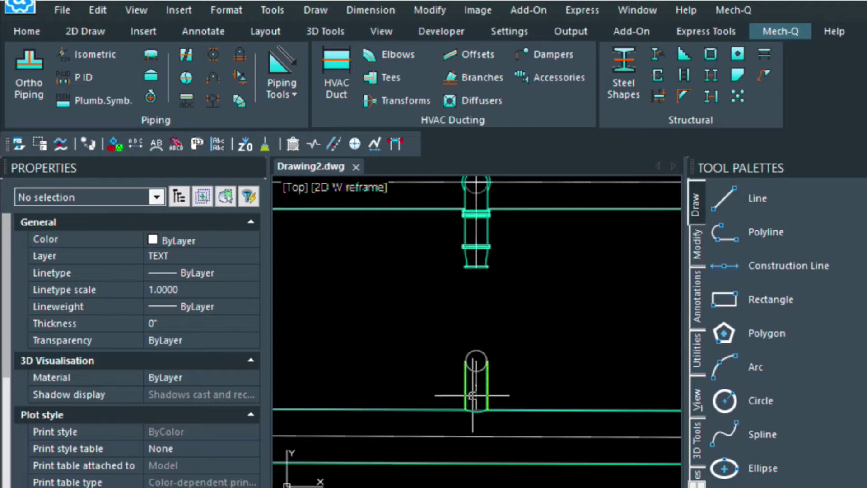
scroll(473, 395, up, 2)
scroll(472, 396, up, 2)
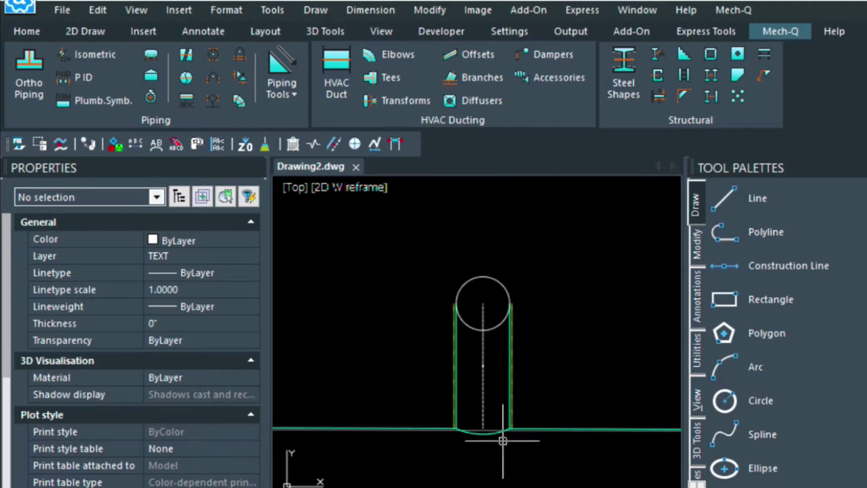
click(484, 394)
text(E)
key(Return)
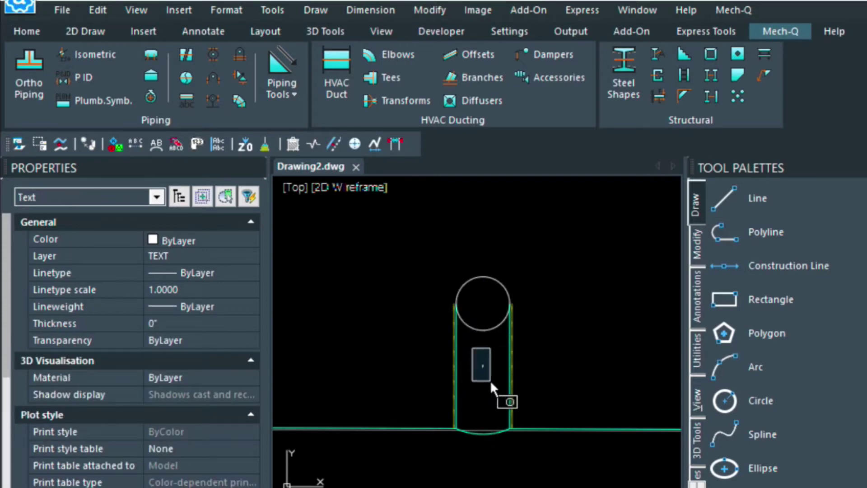
click(490, 380)
text(E)
key(Return)
scroll(418, 479, down, 3)
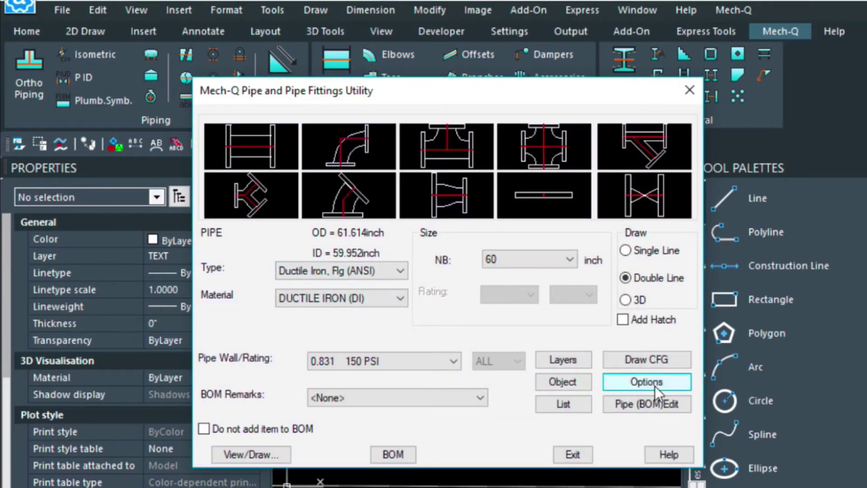
click(656, 386)
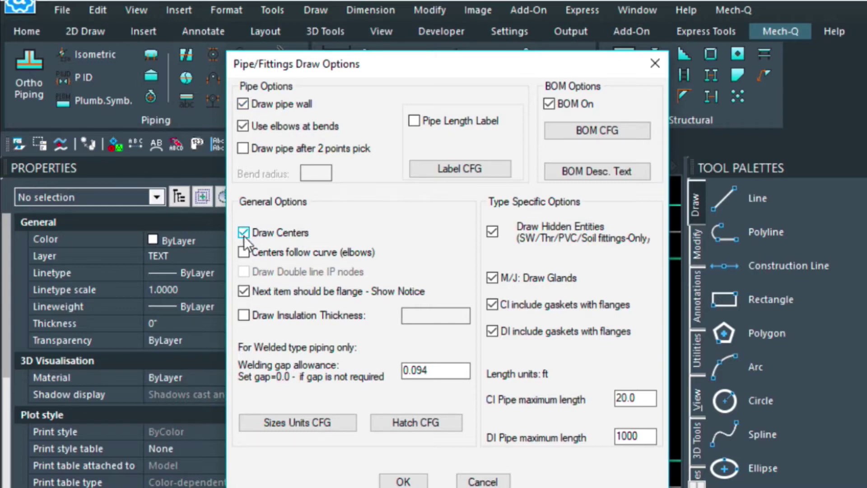
click(410, 481)
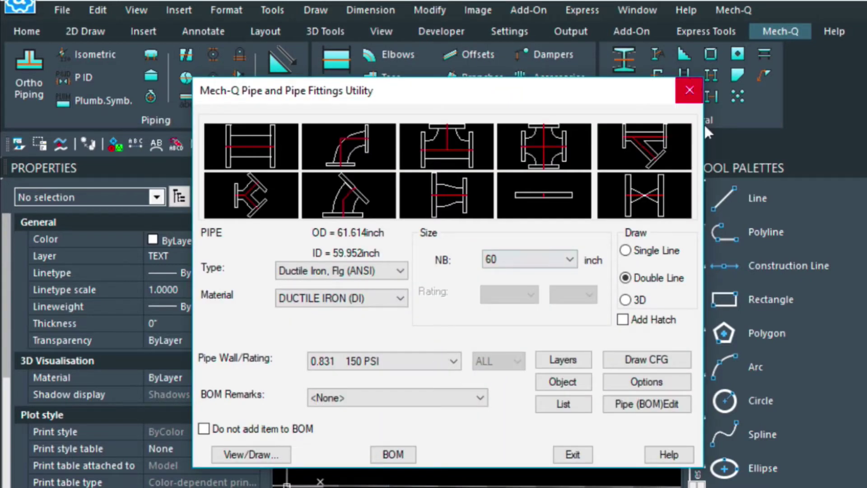
click(647, 382)
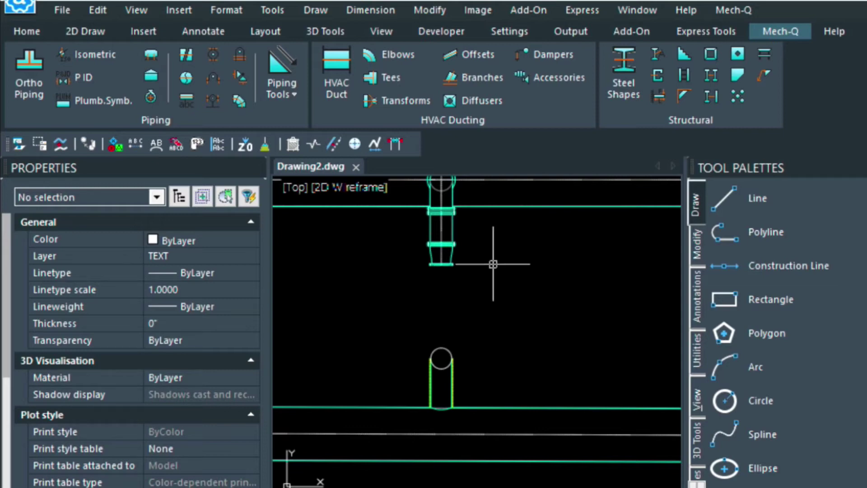
- Turn on Endpoint, Midpoint and Intersection snaps with entity snap tracking, then pan the drawing down
scroll(486, 356, down, 3)
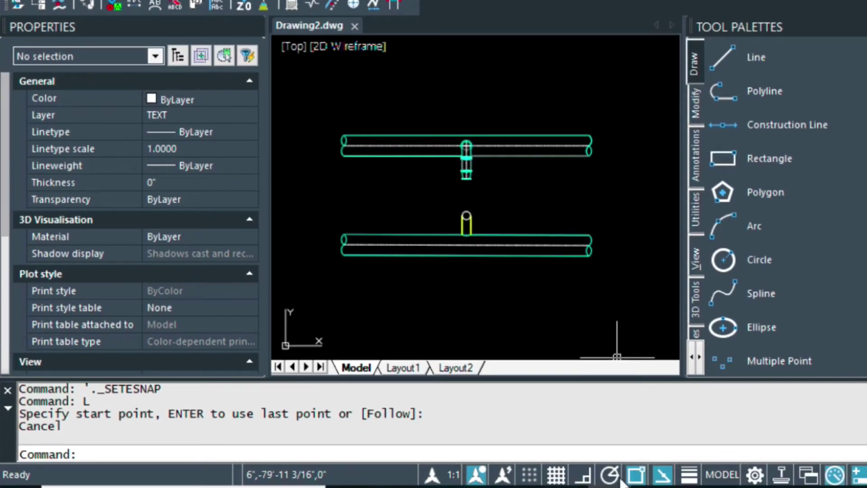
right_click(639, 479)
click(669, 460)
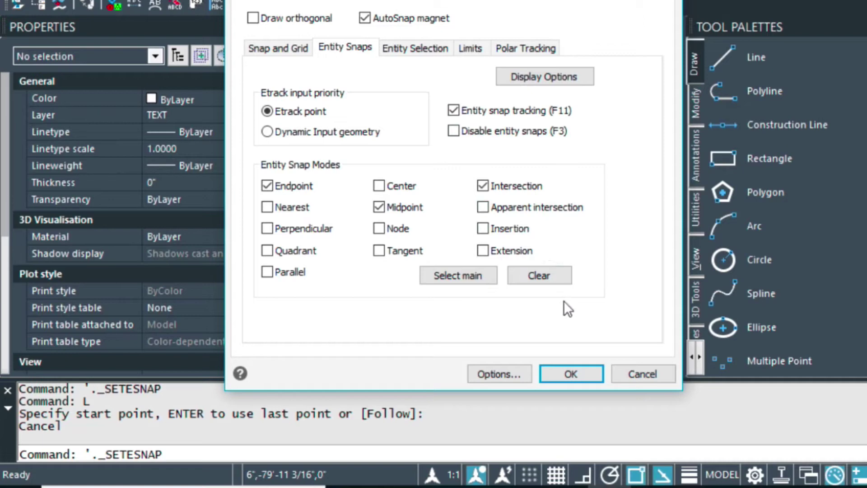
click(580, 373)
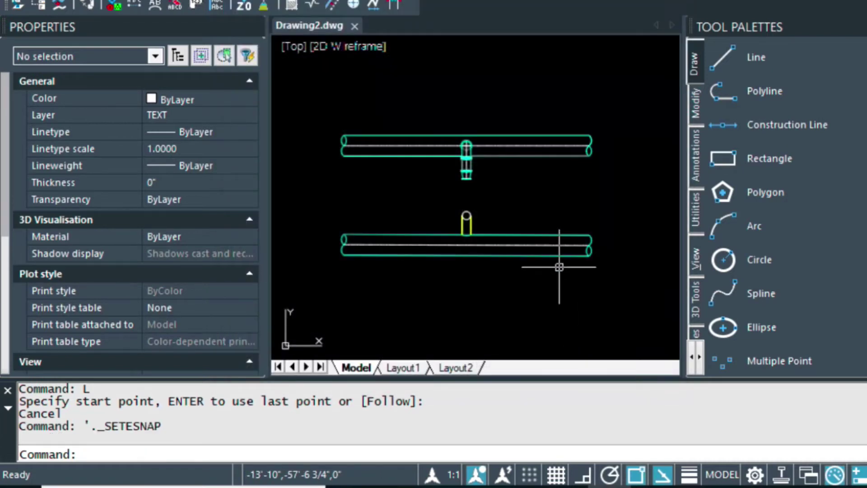
mouse_move(508, 154)
middle_down()
mouse_move(509, 146)
mouse_move(485, 160)
middle_up()
key(Escape)
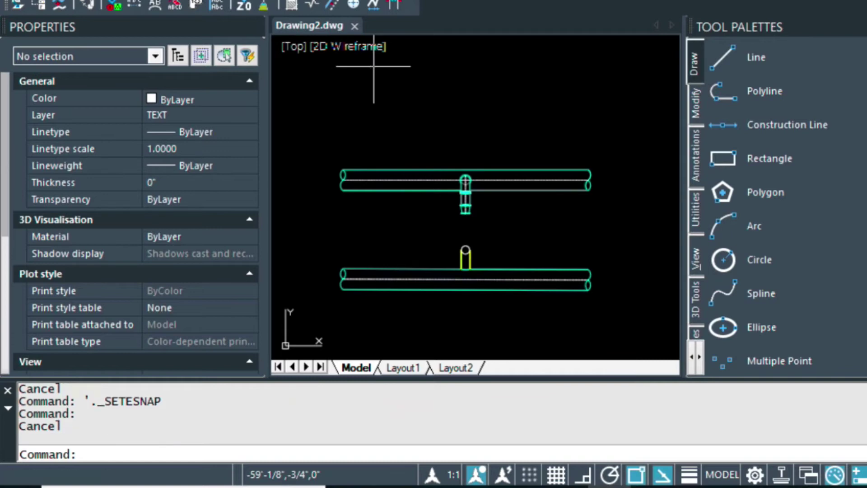
- Choose a straight 60-inch ductile iron pipe in the Ortho Piping utility
click(373, 5)
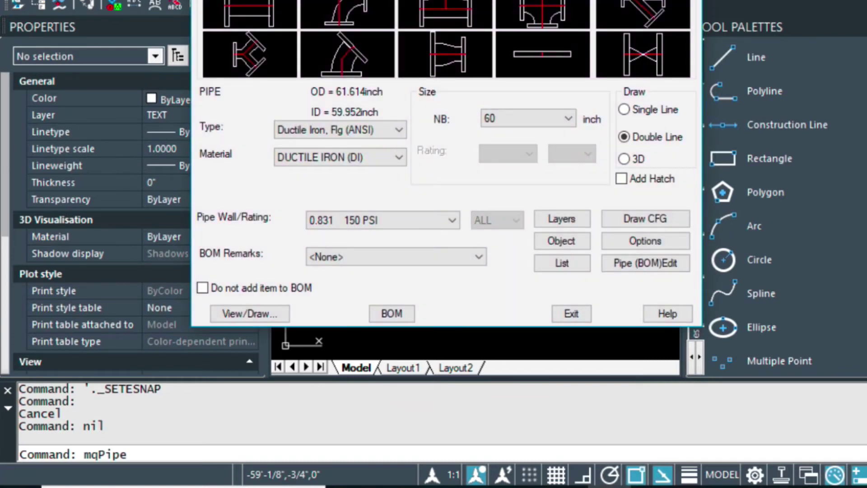
click(260, 9)
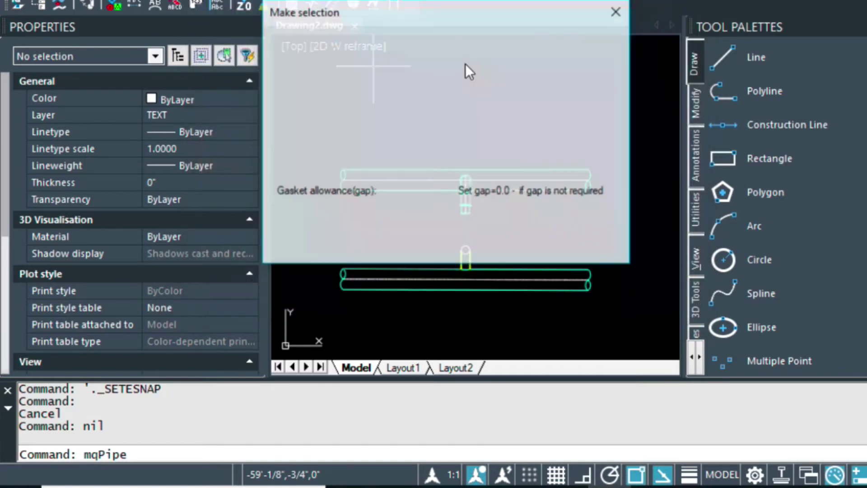
click(508, 57)
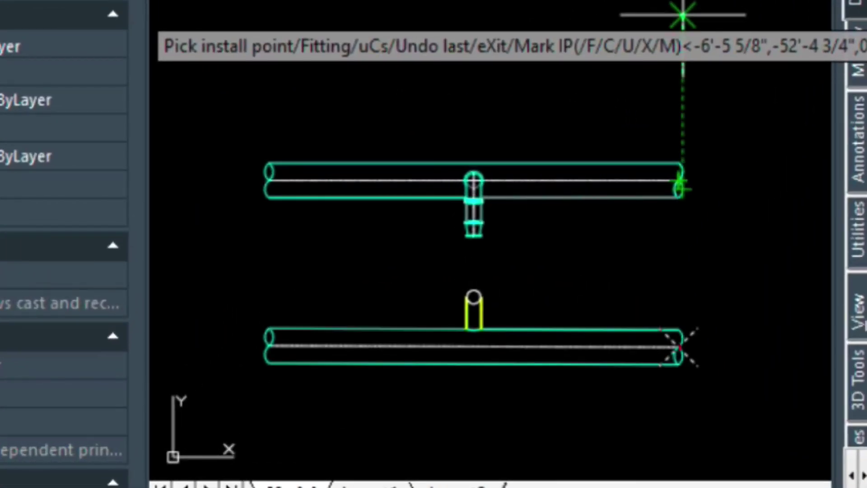
- Place the pipe above the top pipe, tracked from its right to left ends, with gasket allowance
click(683, 45)
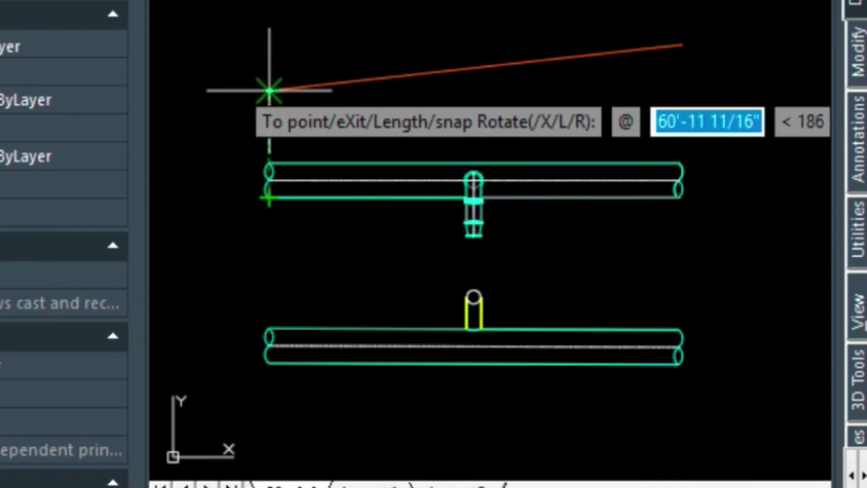
click(269, 44)
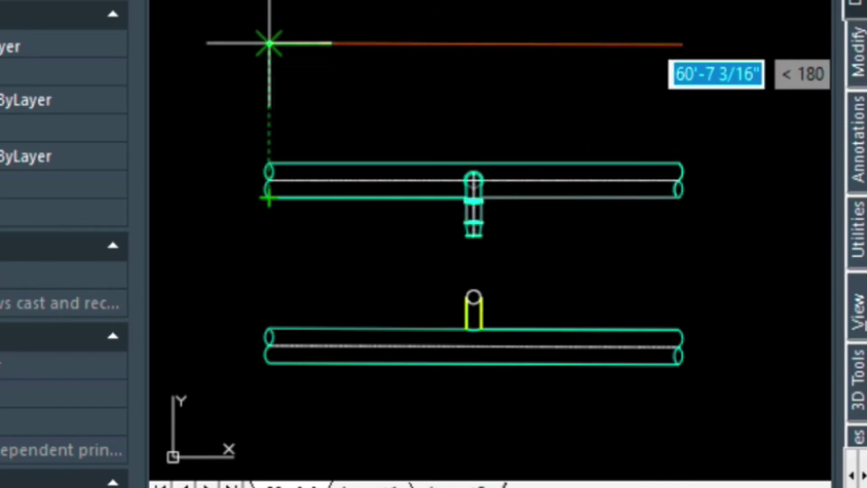
key(Return)
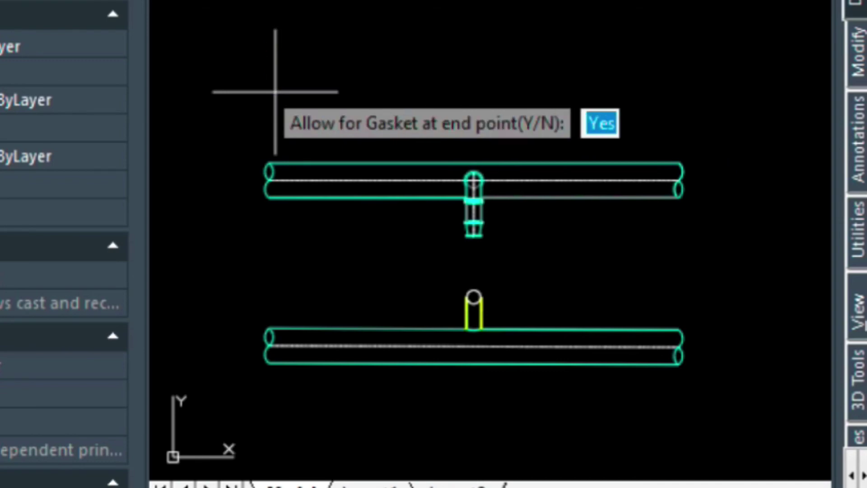
key(Return)
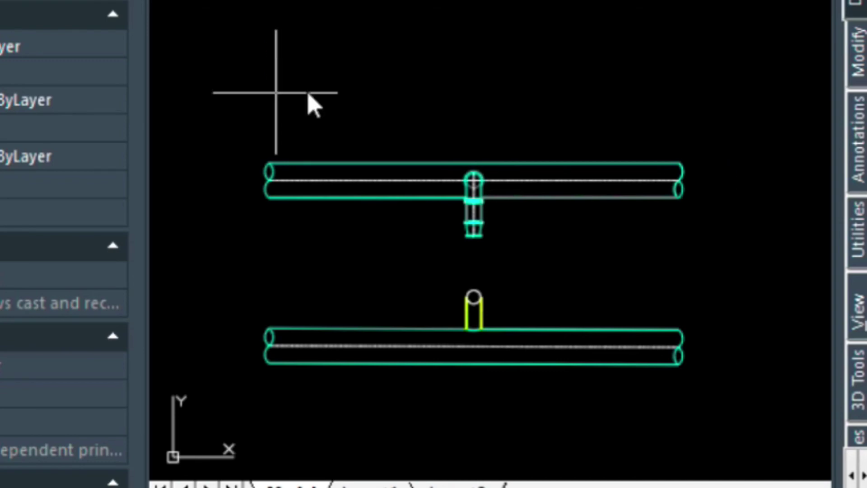
mouse_move(477, 1)
mouse_down()
mouse_move(479, 264)
mouse_move(492, 246)
mouse_up()
key(Return)
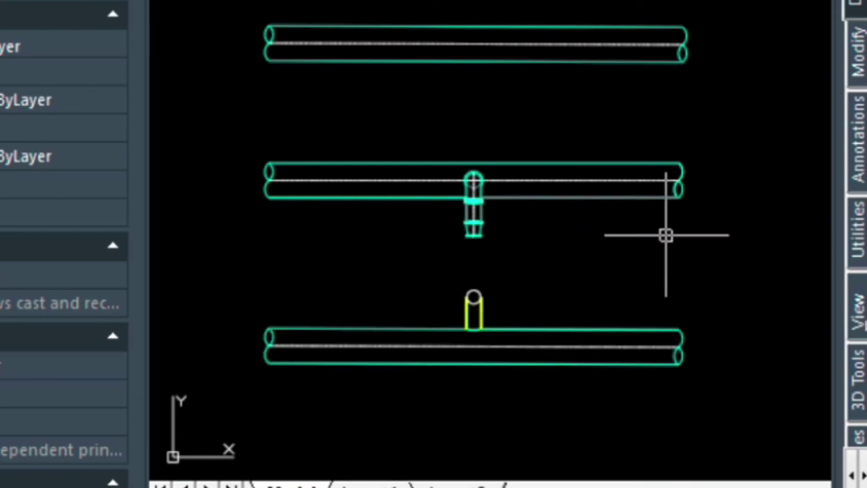